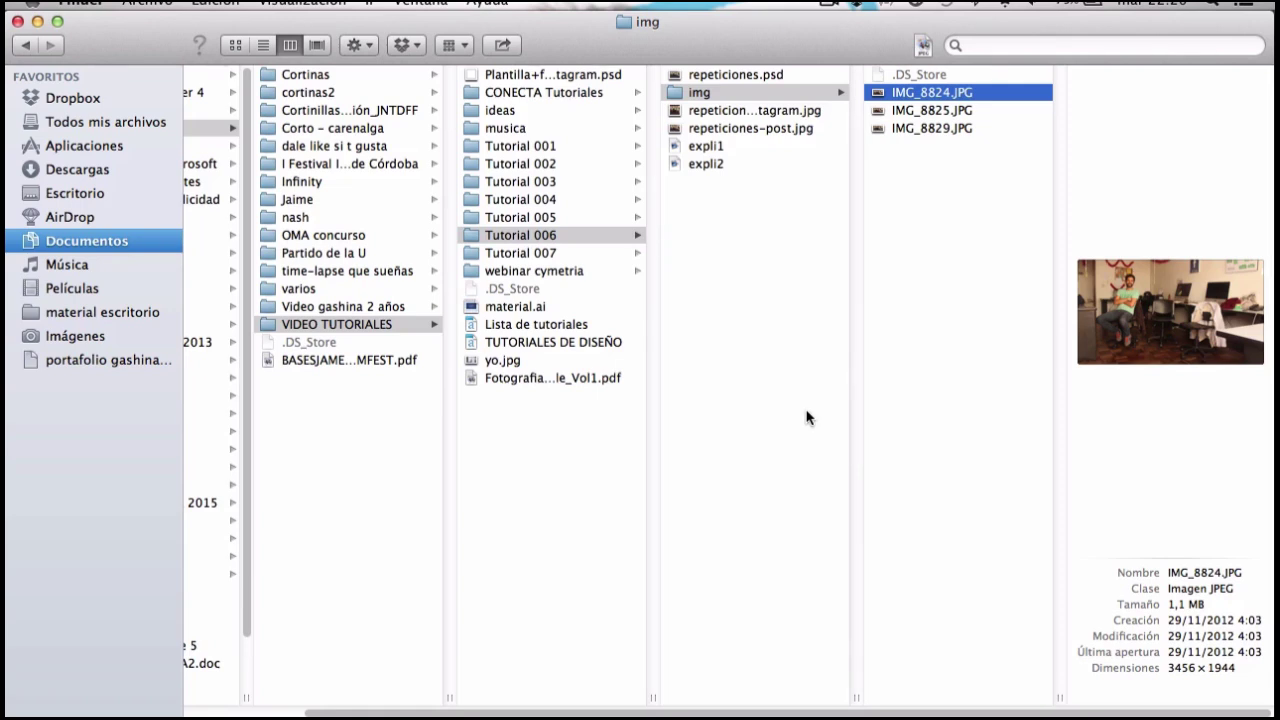
- Preview the office photos in Quick Look, flipping between them to compare the man's poses
key("space")
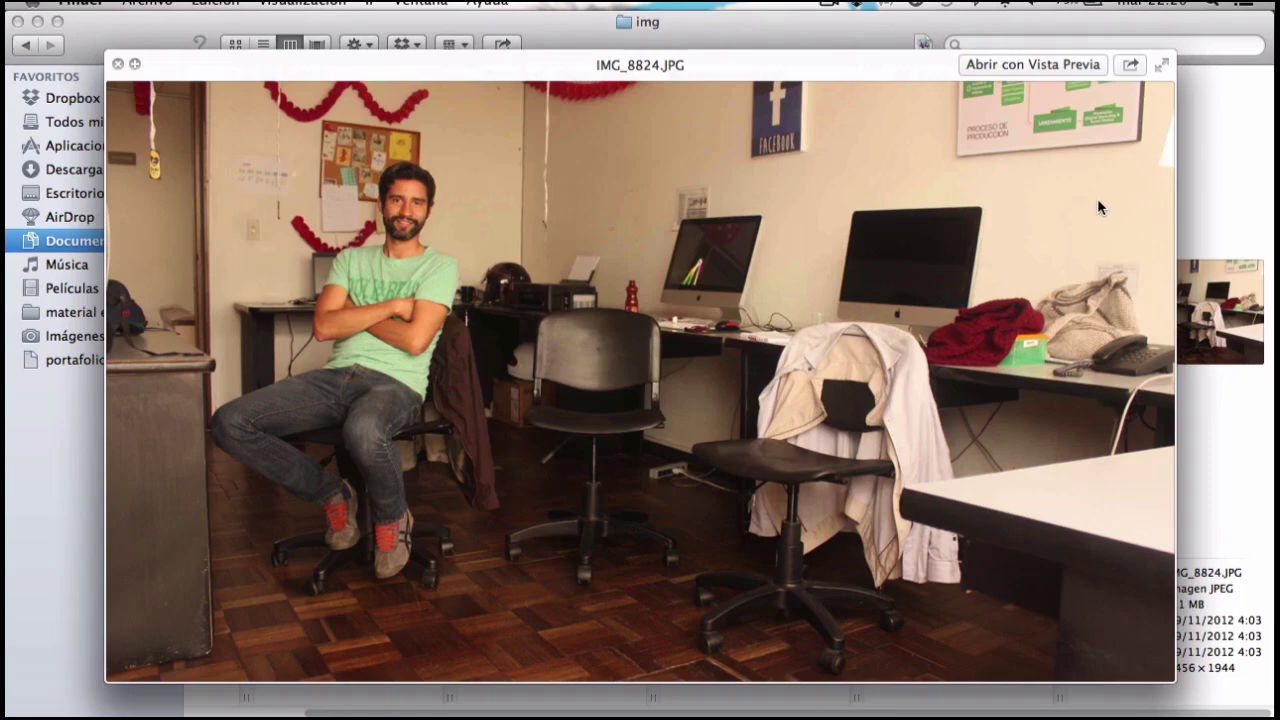
key("Down")
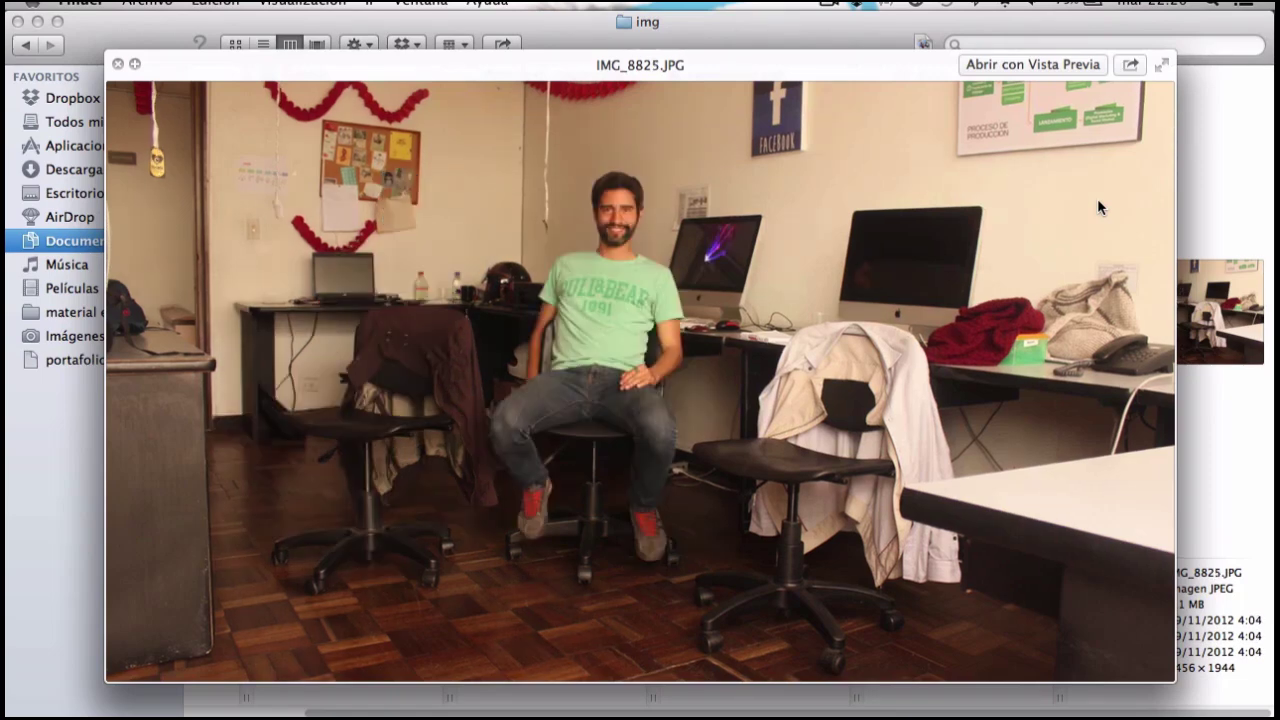
key("Down")
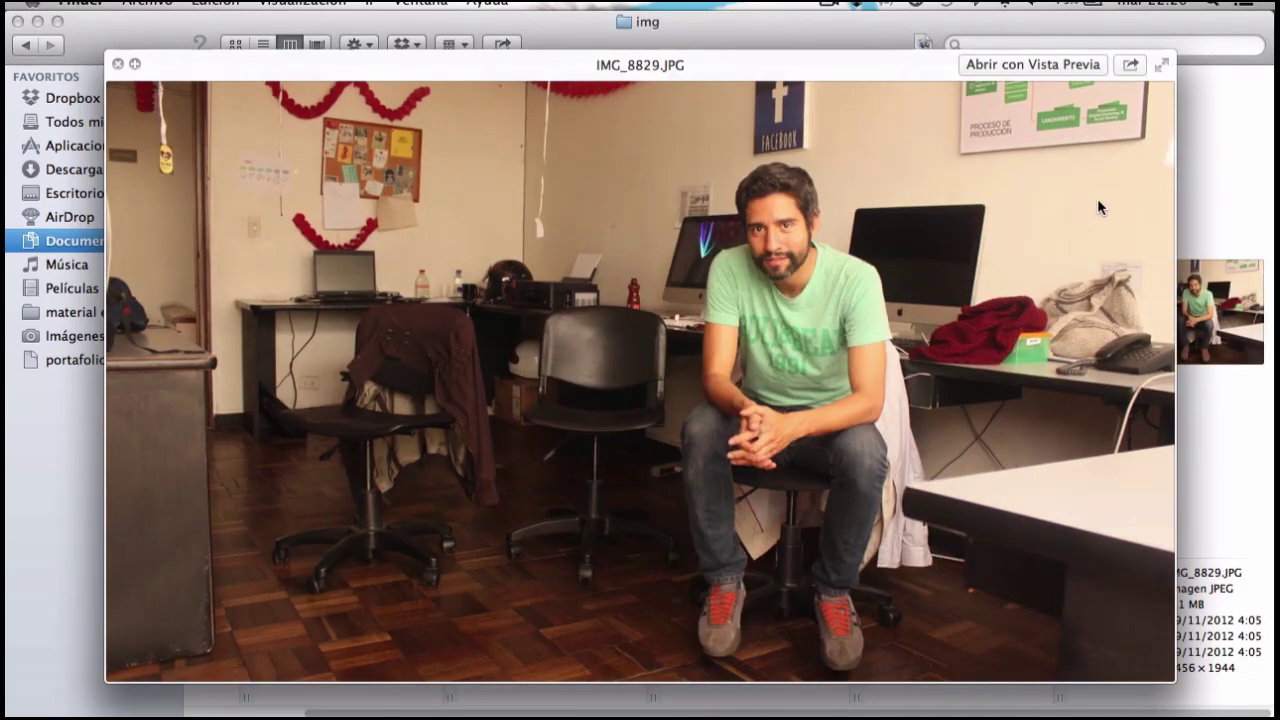
key("Up")
key("Up")
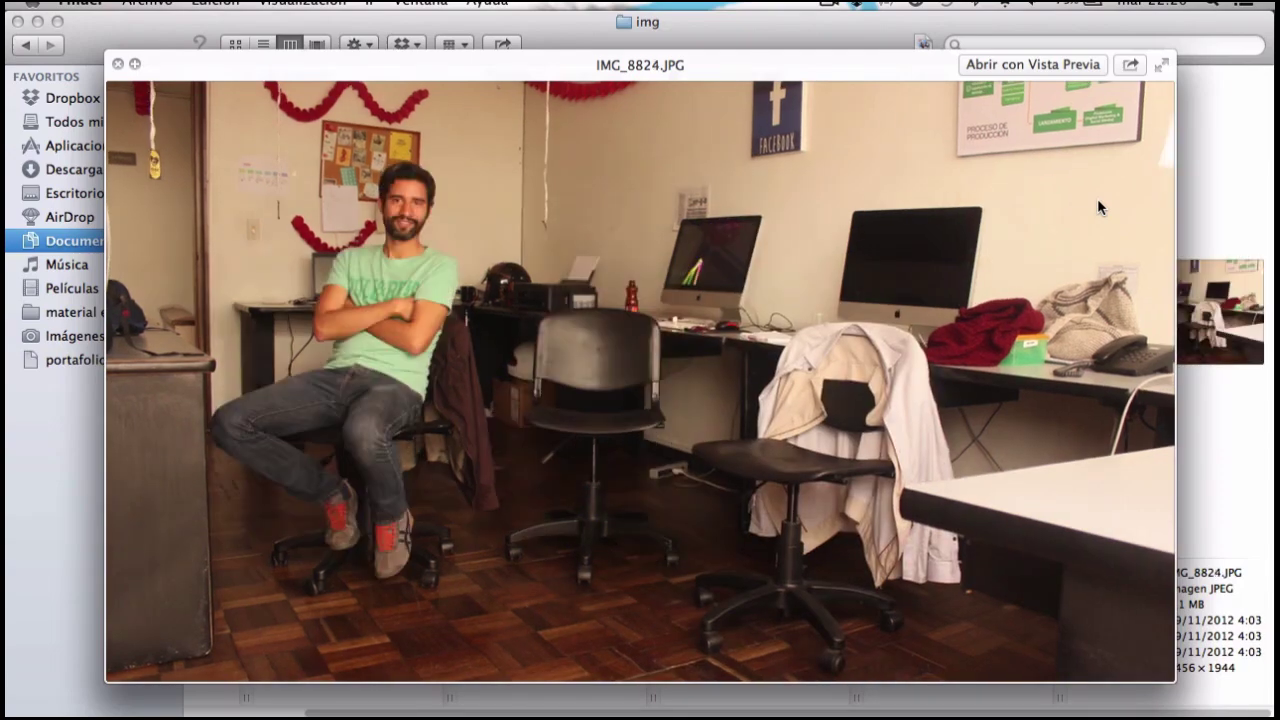
key("Down")
key("Down")
key("Up")
key("Up")
key("Down")
key("Down")
key("Up")
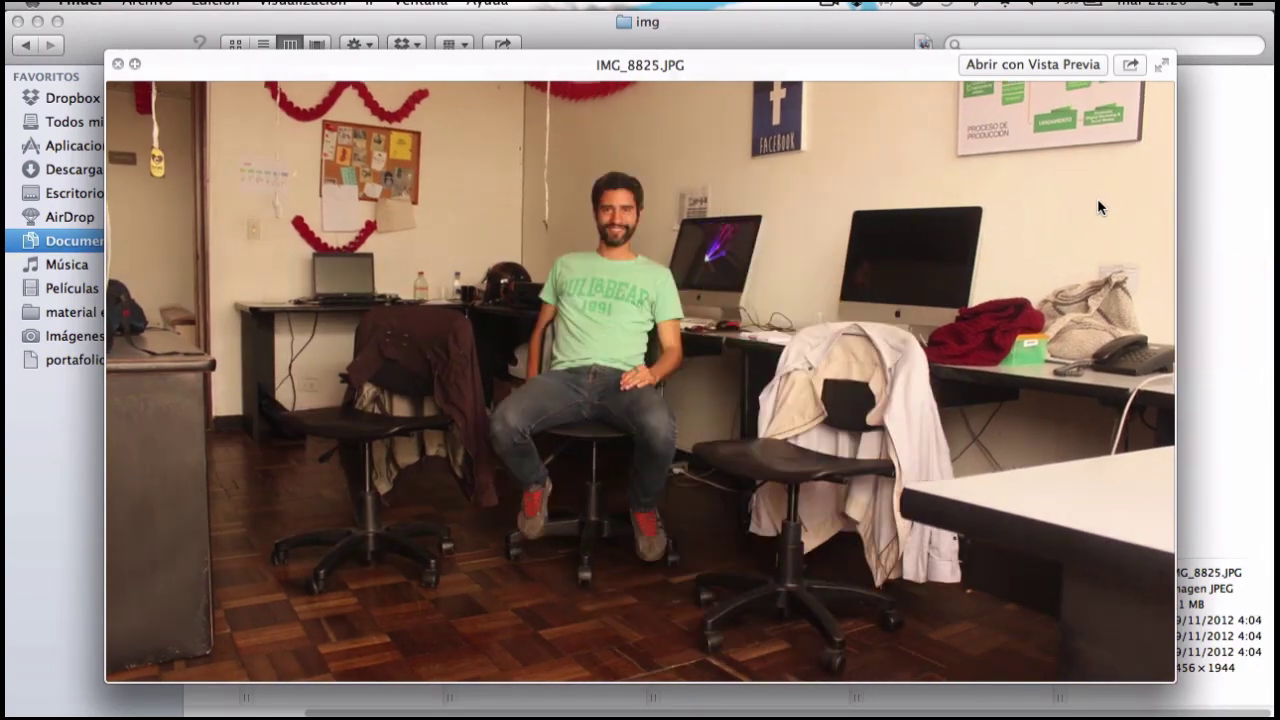
key("Up")
key("Down")
key("Down")
key("Up")
key("Up")
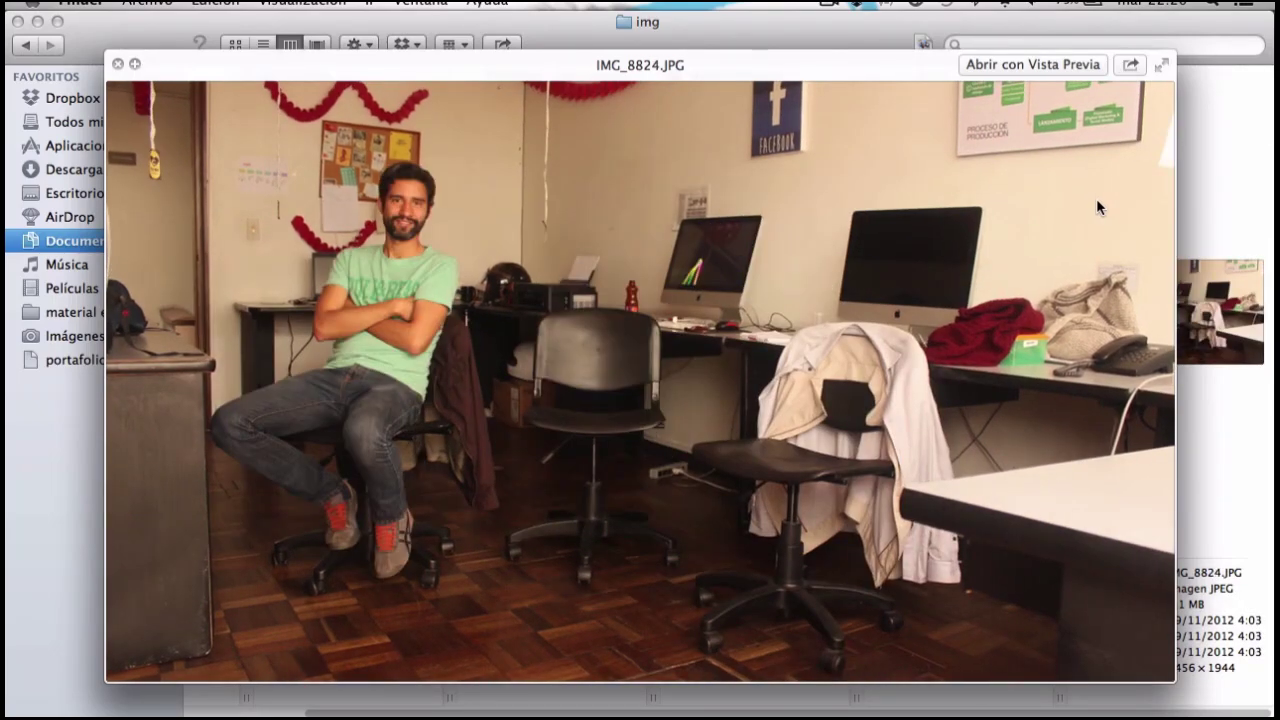
- Close the preview and send IMG_8824.JPG to Photoshop
key("space")
mouse_move(944, 96)
left_mouse_down()
mouse_move(917, 370)
mouse_move(689, 343)
left_mouse_up()
key("super+Tab")
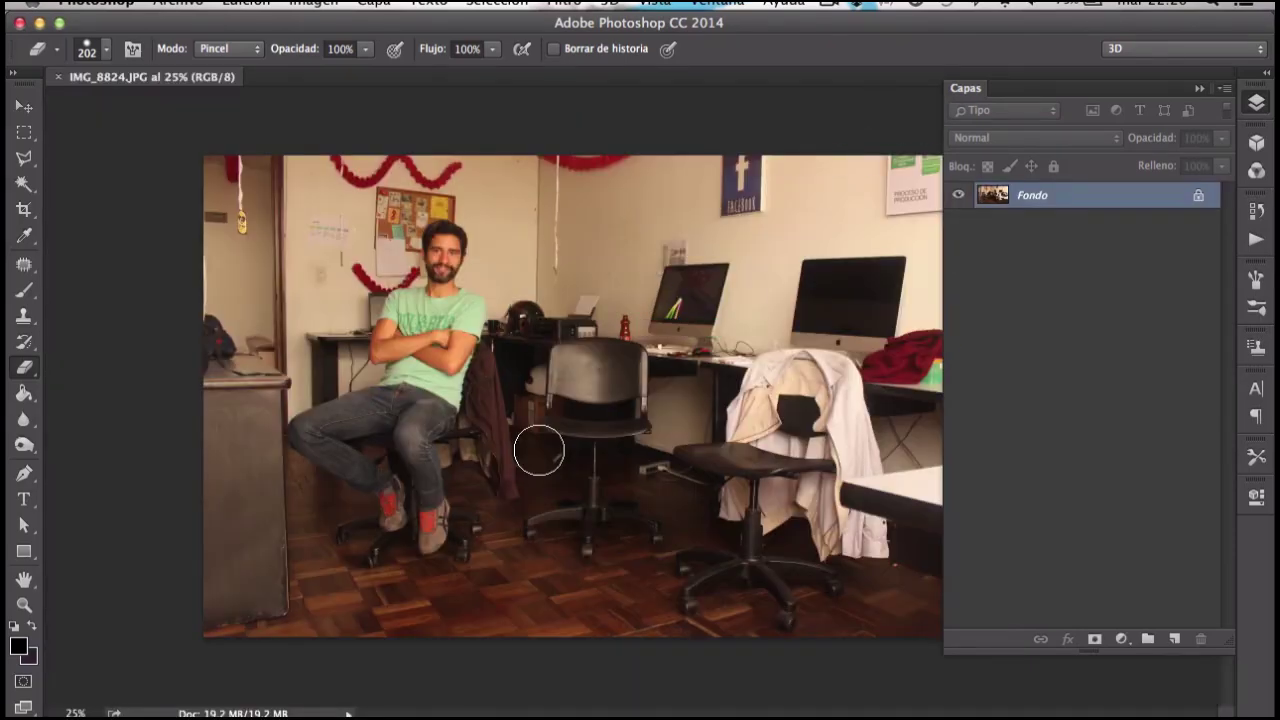
- Show IMG_8824 in full-screen mode fitted to the window, with the Move tool active
key("f")
key("super+0")
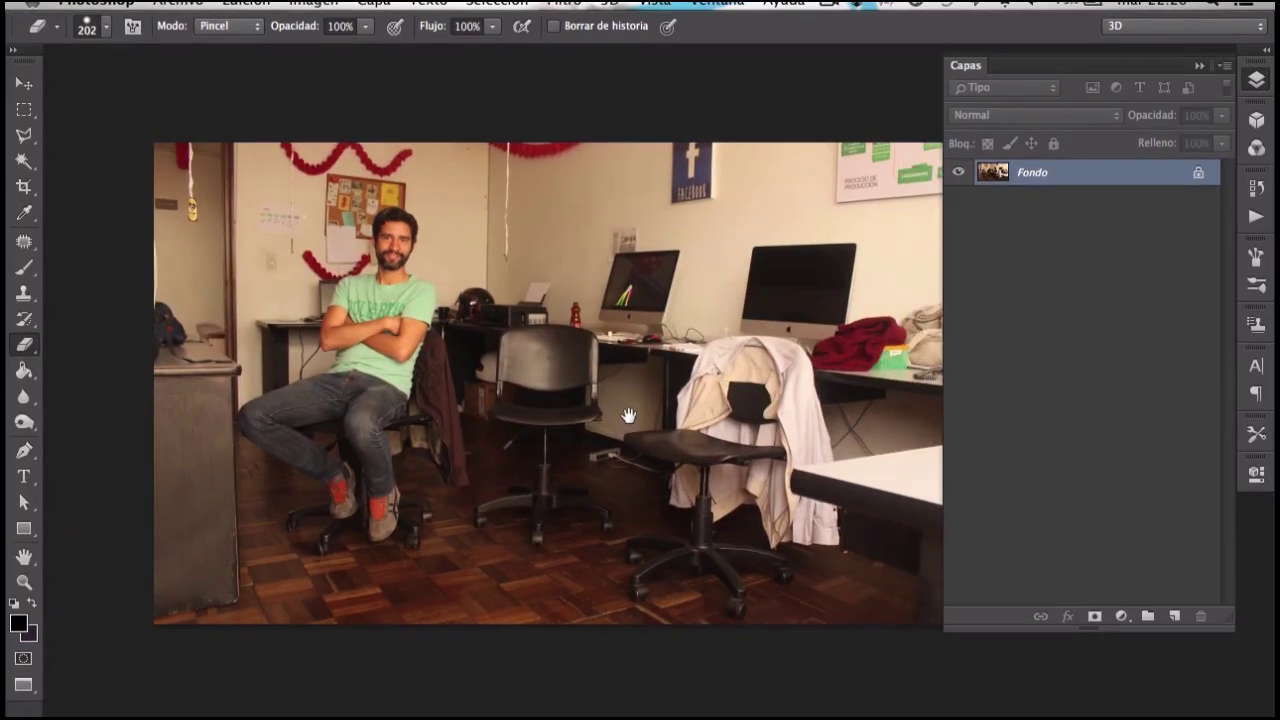
key("v")
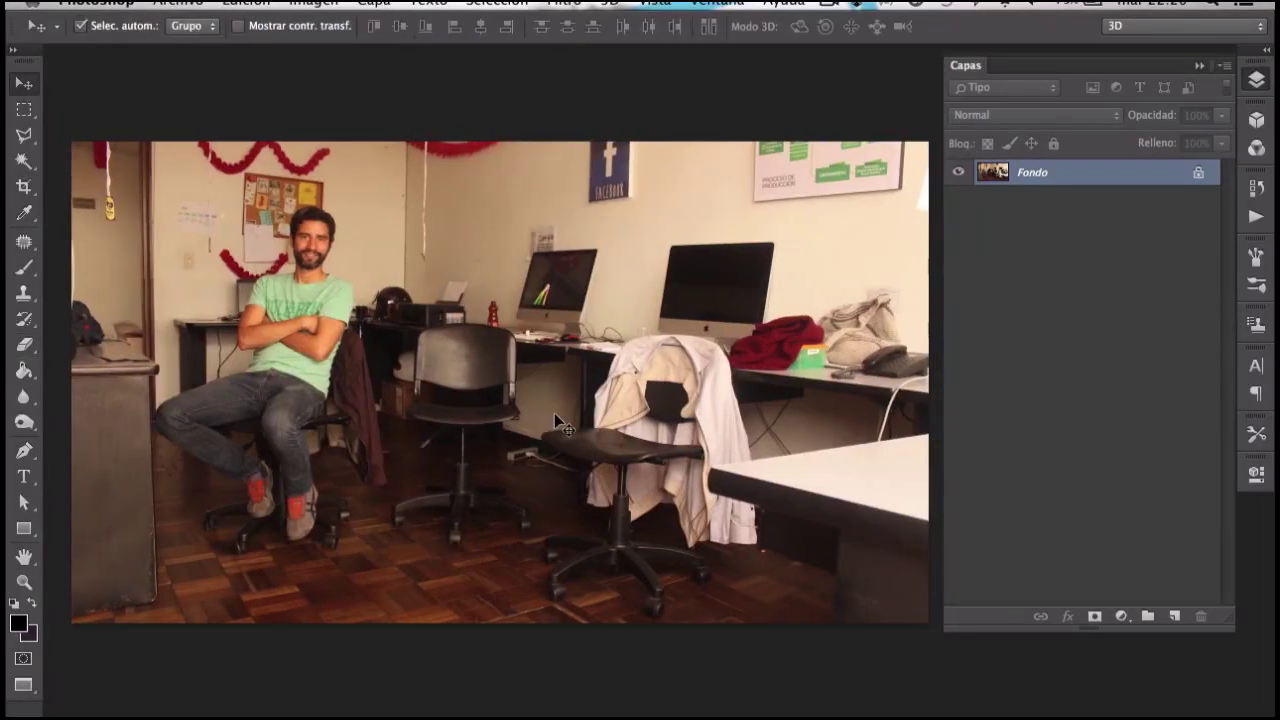
left_click(183, 6)
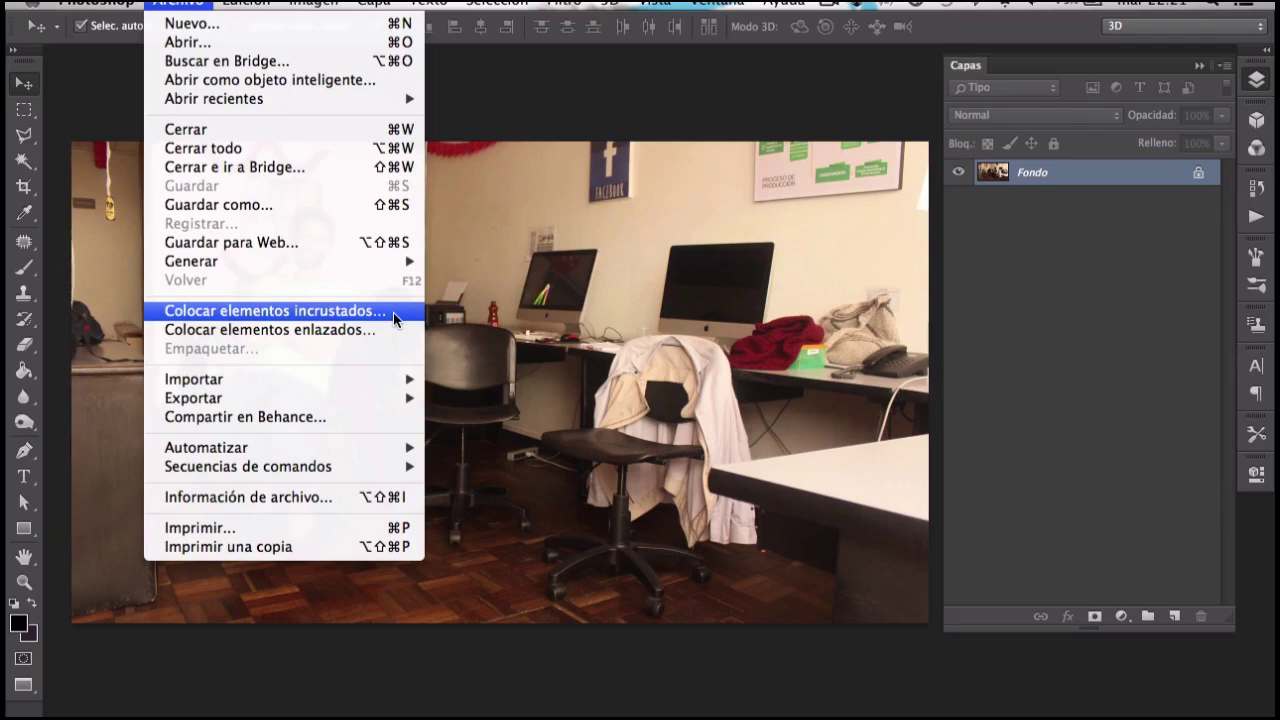
- Place IMG_8825.JPG as an embedded layer above Fondo and commit it at full size
left_click(393, 312)
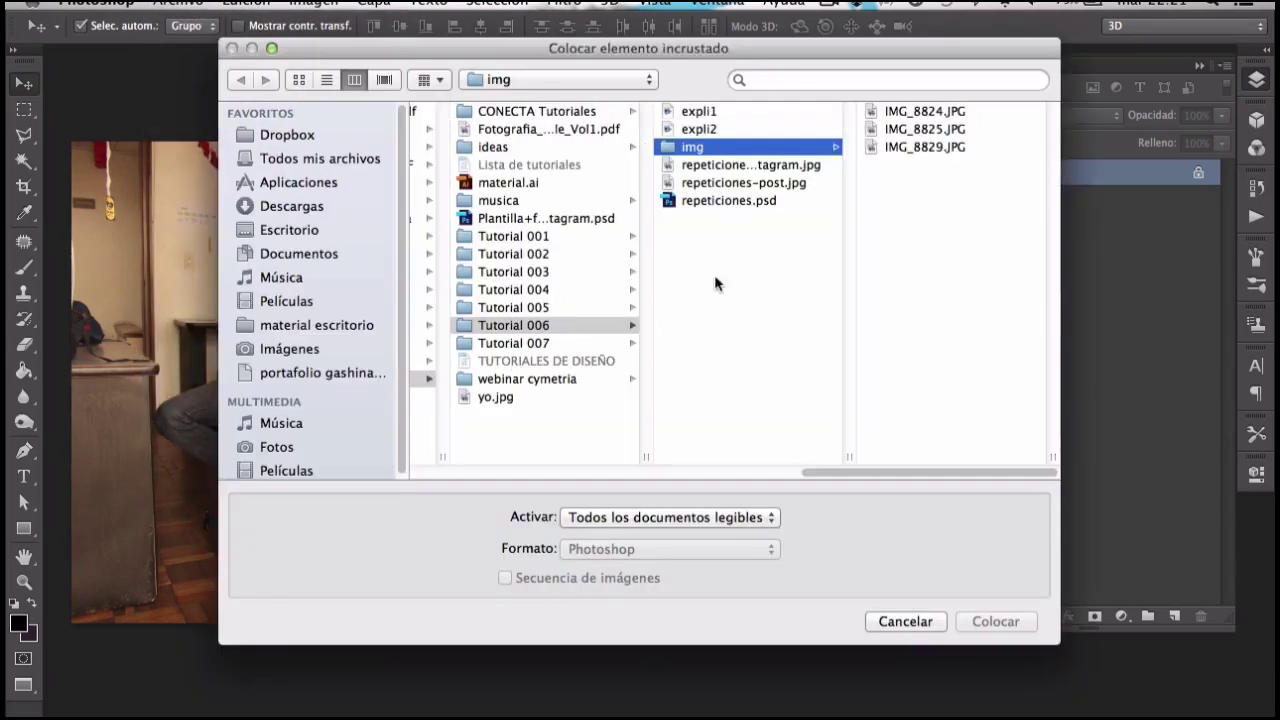
left_click(892, 130)
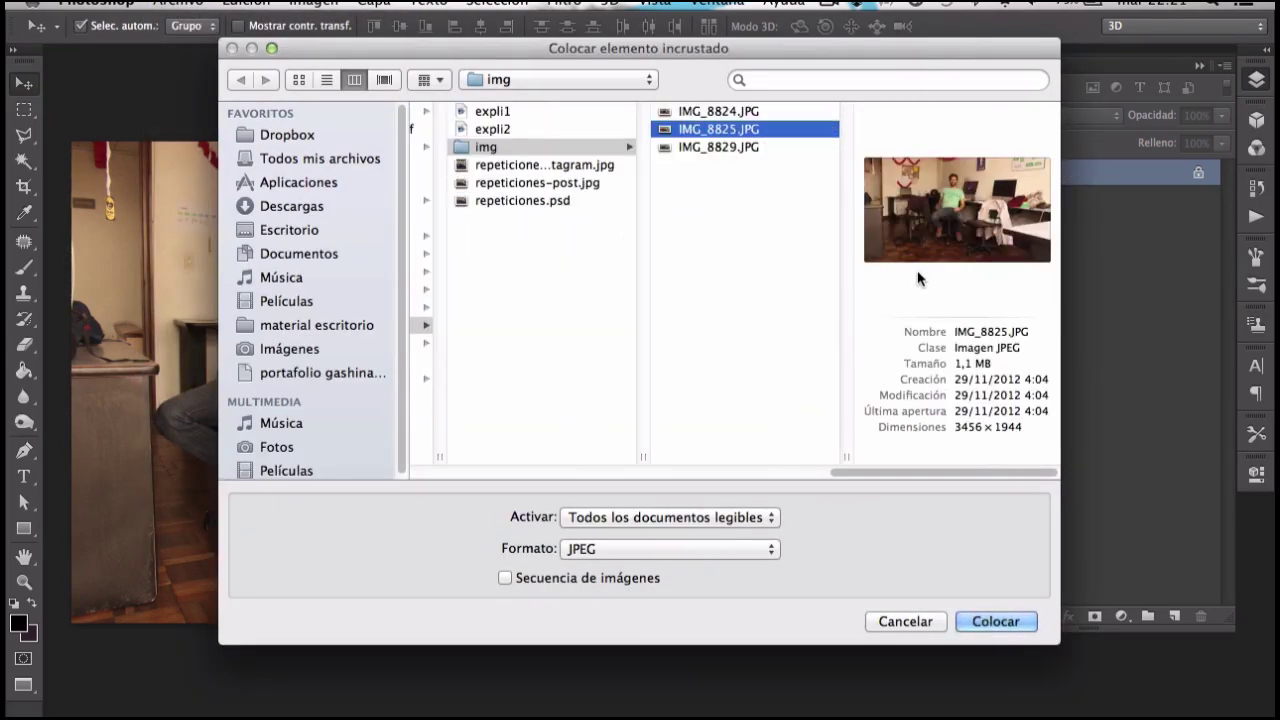
key("space")
key("space")
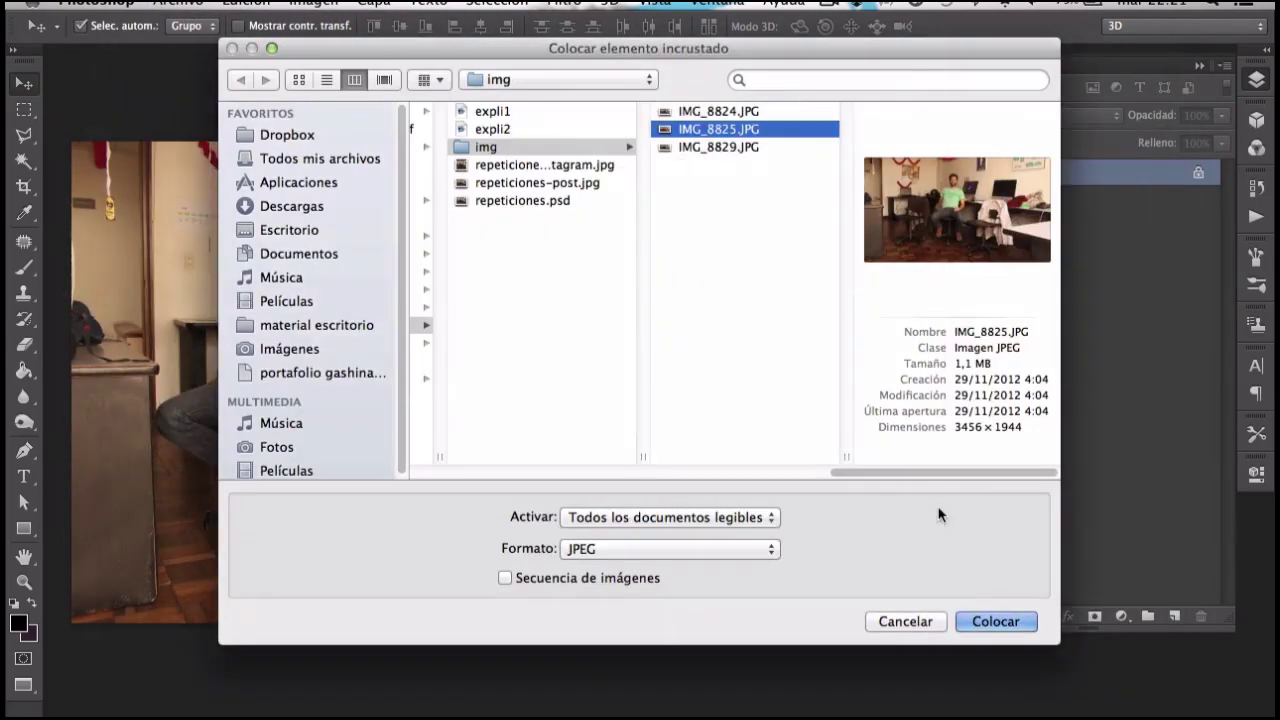
left_click(980, 620)
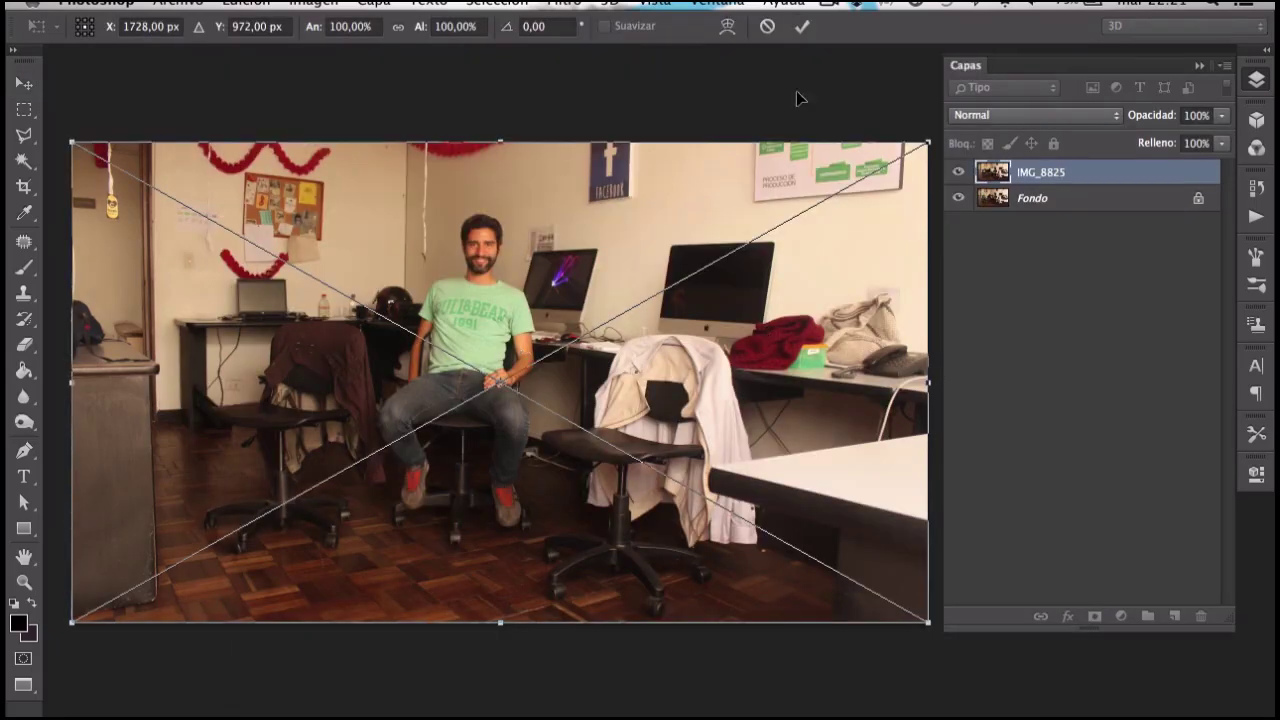
left_click(800, 28)
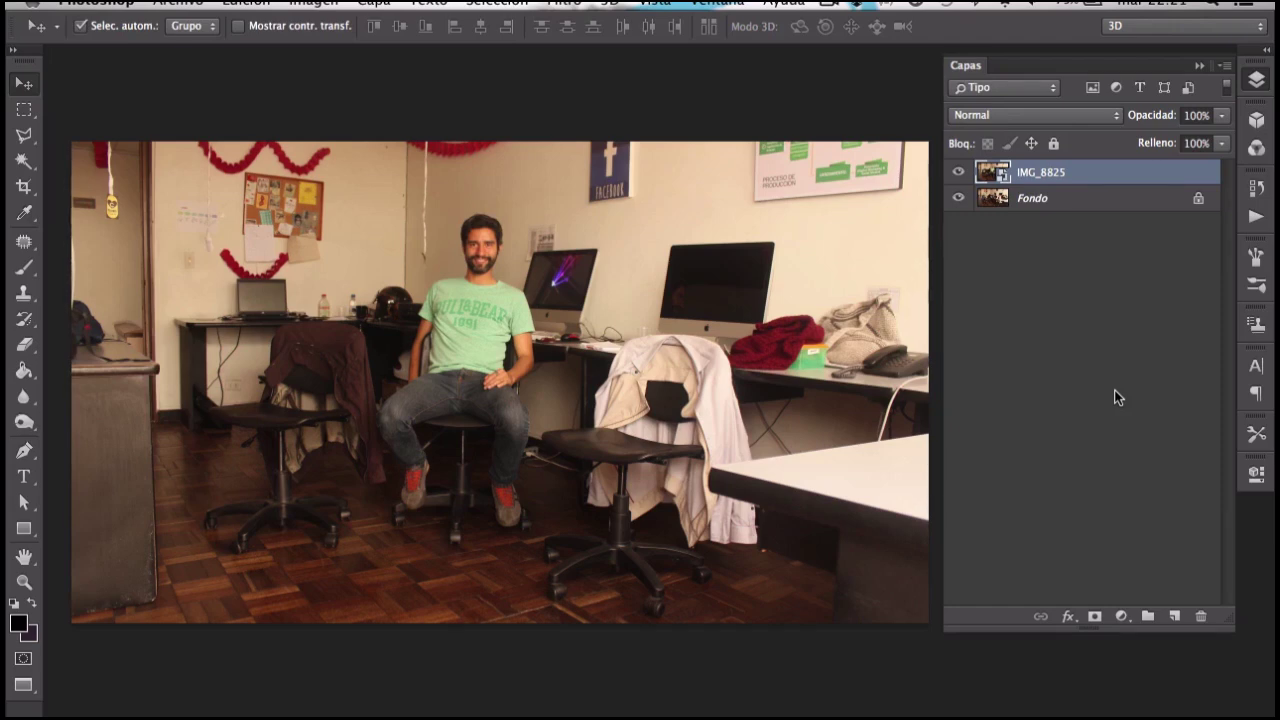
- Add a layer mask to IMG_8825 and set the eraser to 504 px, 61% hardness
left_click(1096, 617)
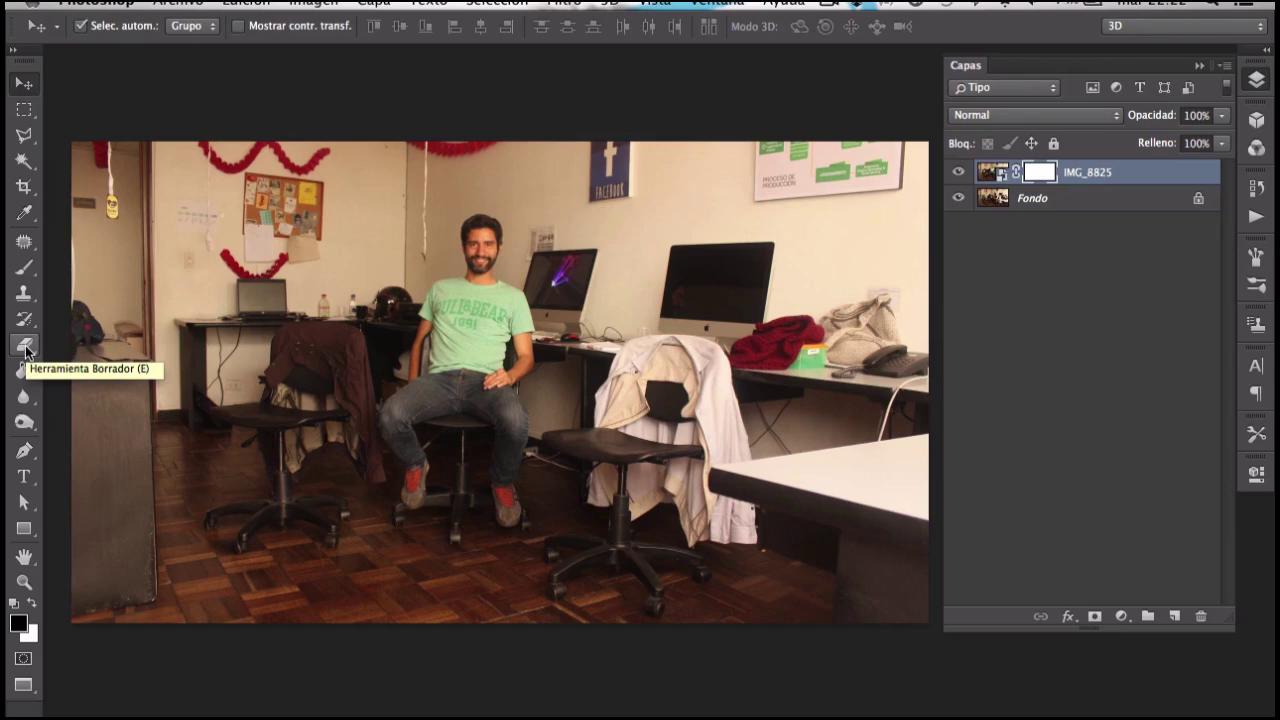
left_click(27, 349)
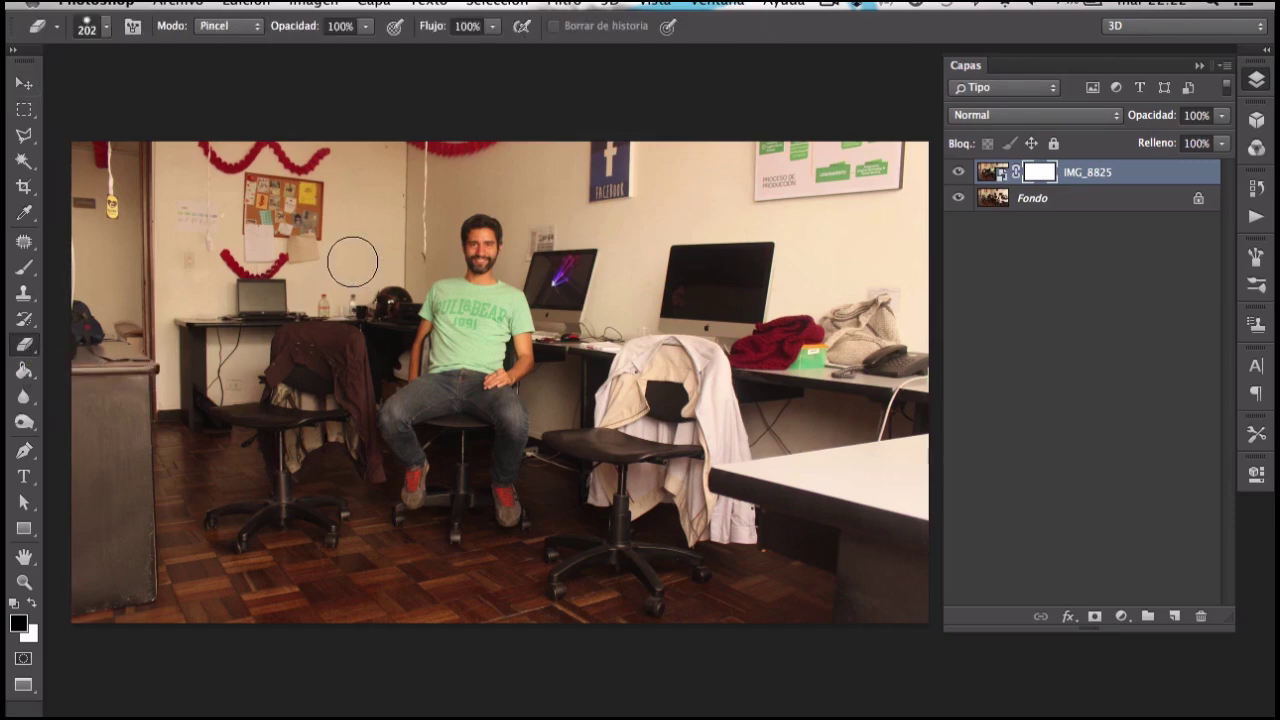
right_click(352, 261)
left_click_drag(560, 304, 588, 310)
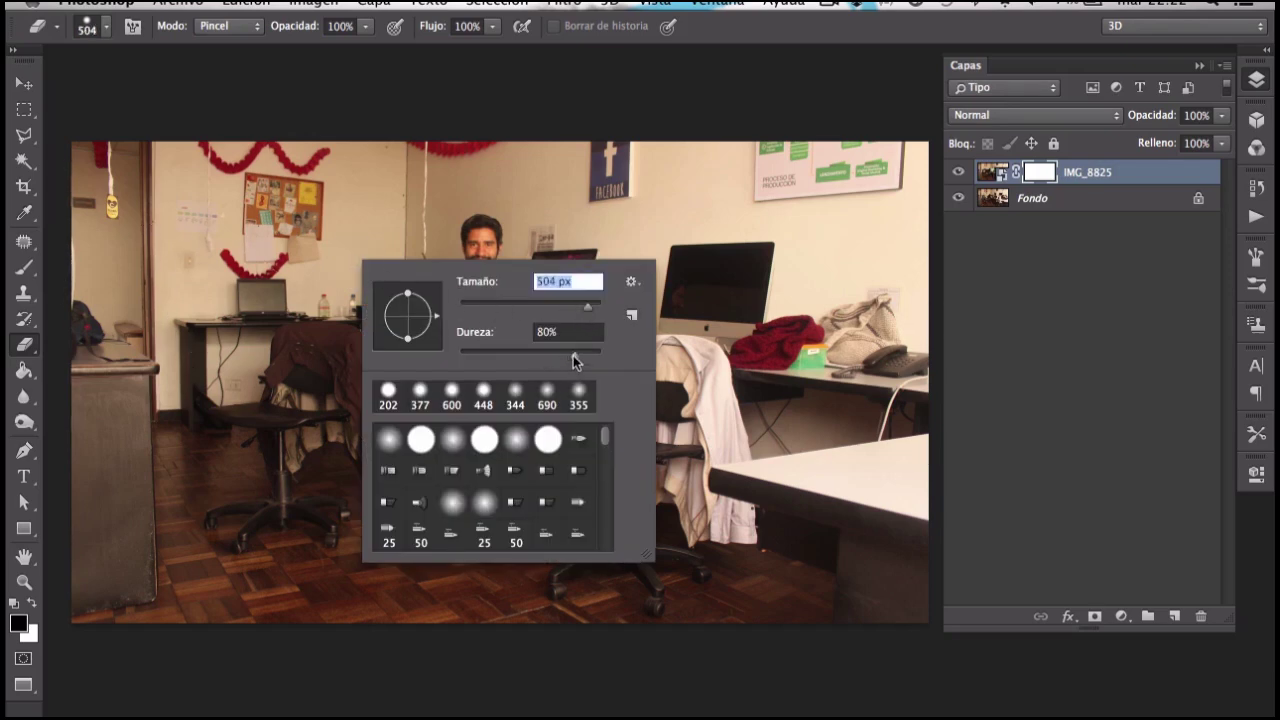
left_click_drag(573, 355, 561, 357)
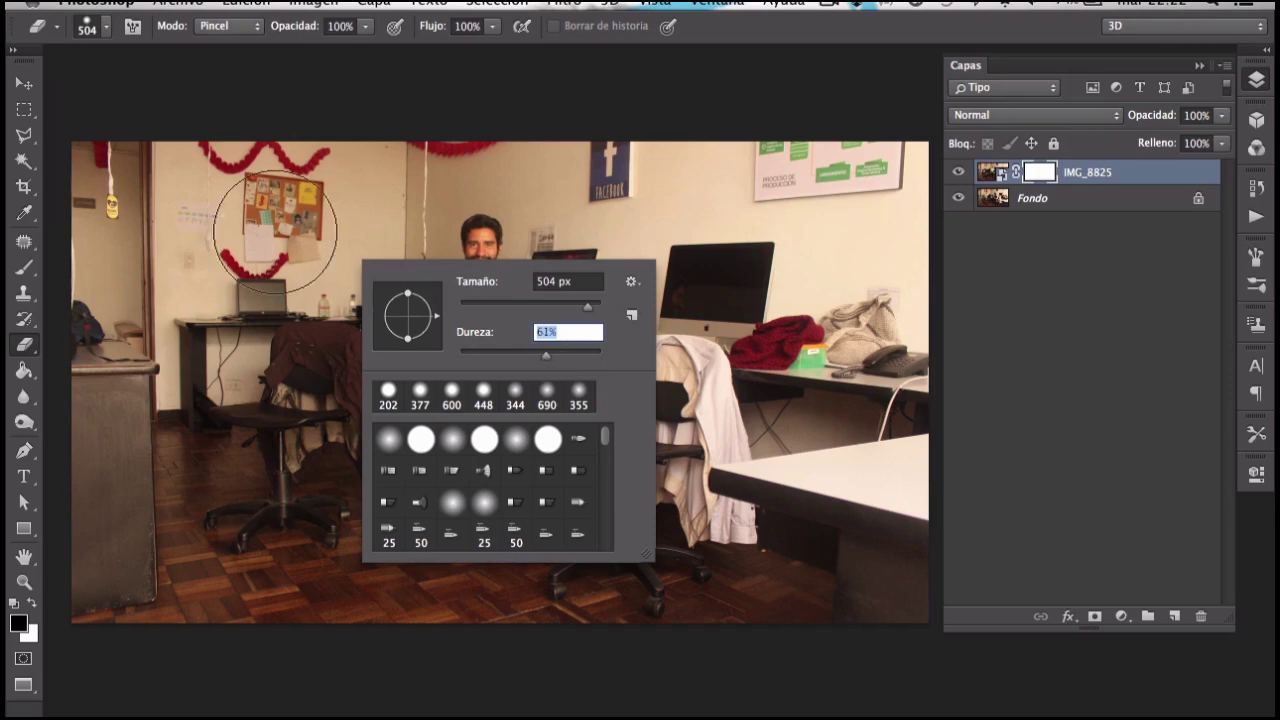
key("Return")
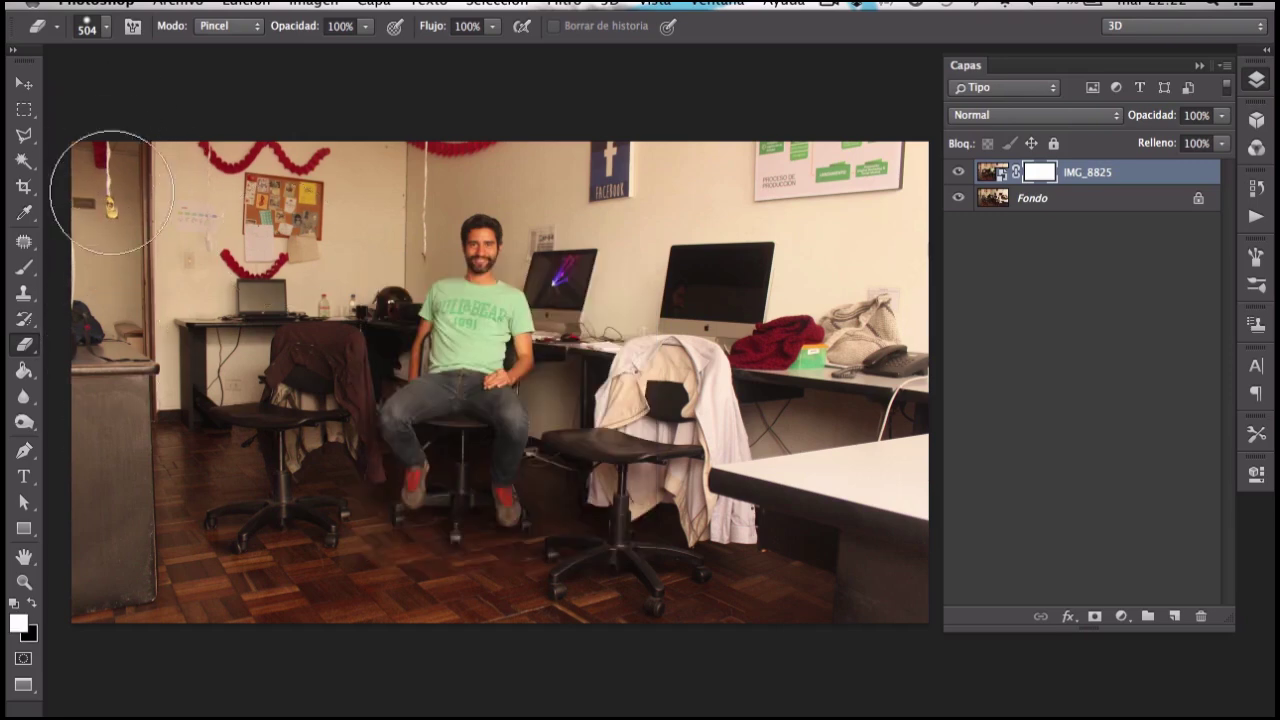
- Paint the mask with white to reveal the cross-armed man seated on the left
key("x")
left_click(180, 400)
mouse_move(218, 95)
left_mouse_down()
mouse_move(229, 623)
mouse_move(271, 129)
mouse_move(283, 617)
mouse_move(296, 155)
left_mouse_up()
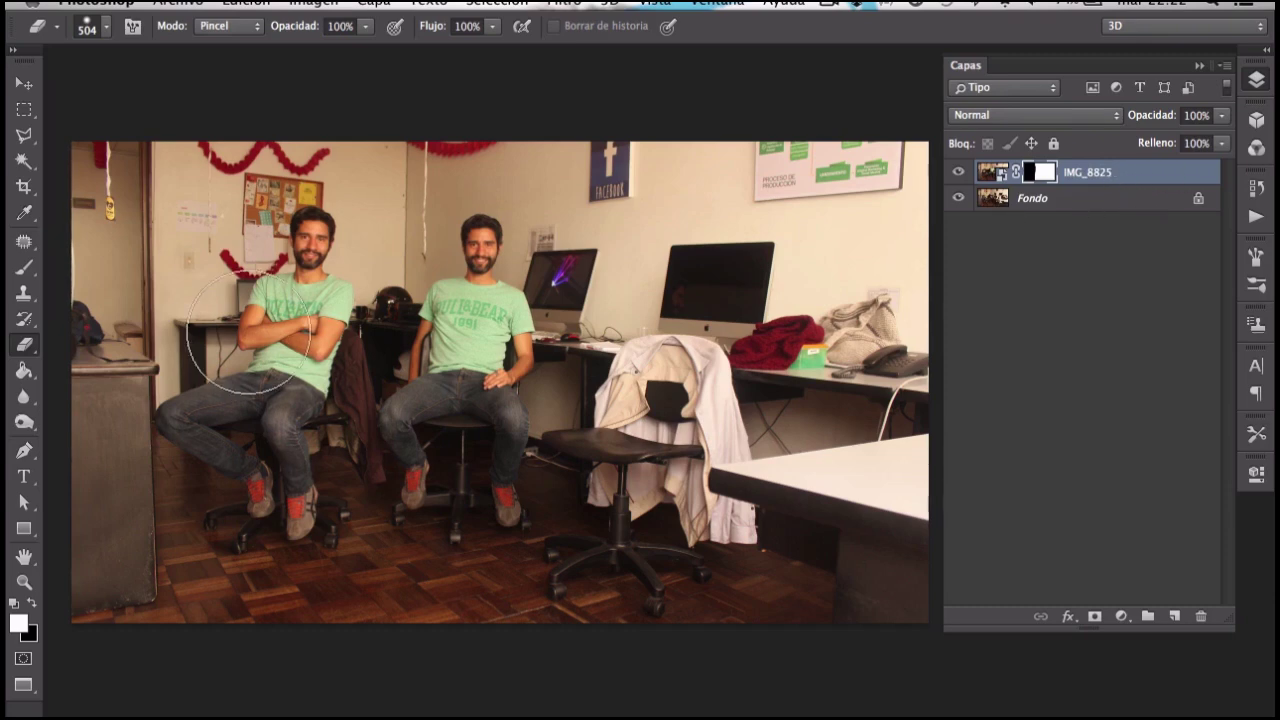
left_click(172, 4)
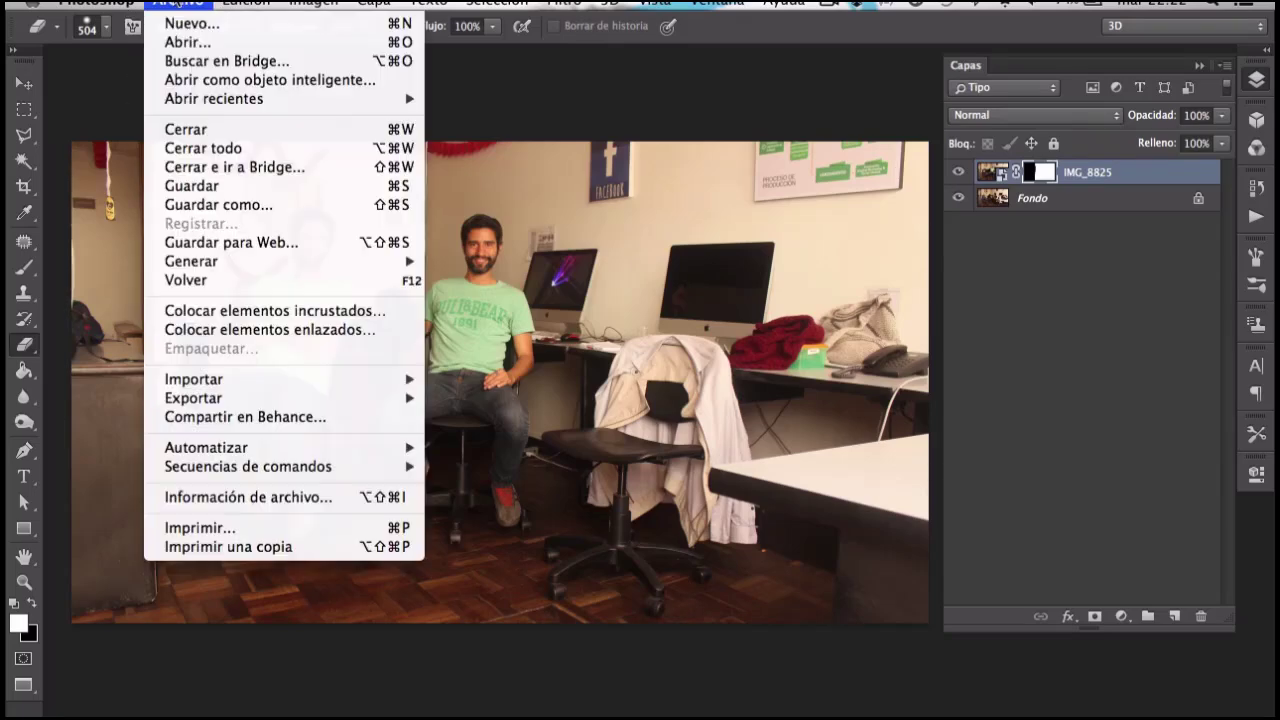
- Place IMG_8829.JPG as an embedded layer and confirm its position and size
left_click(263, 312)
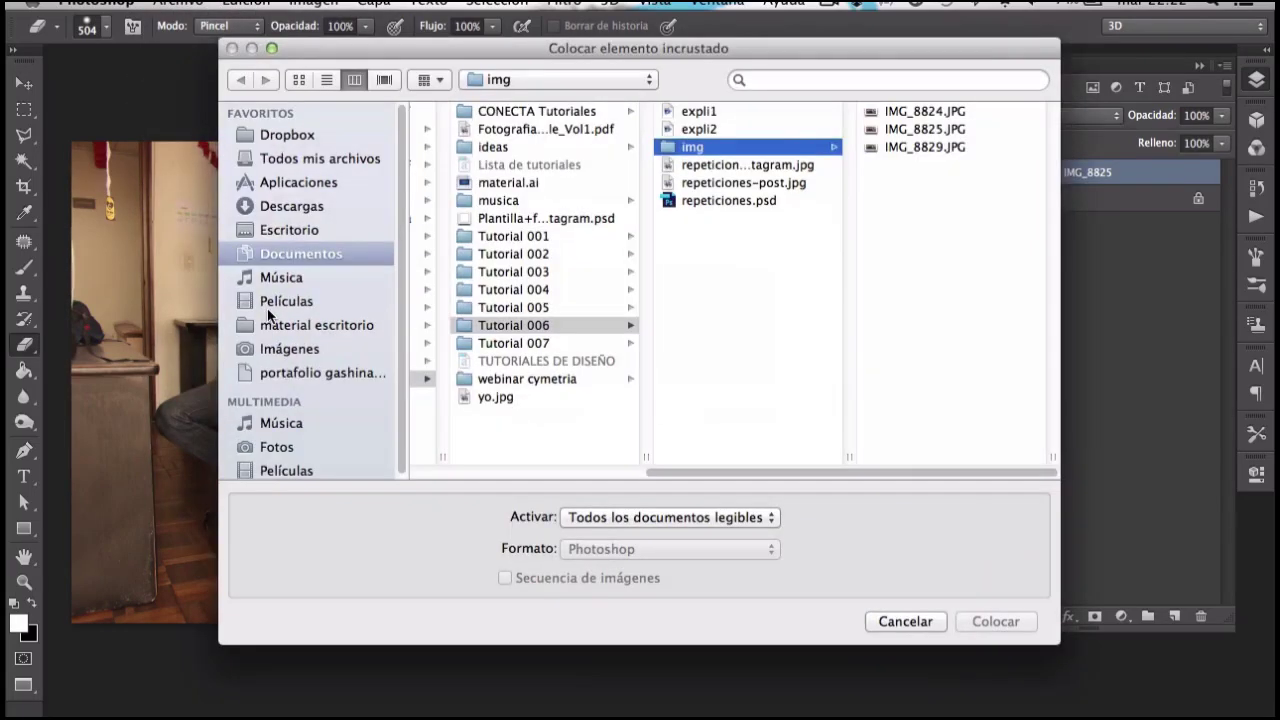
left_click(955, 149)
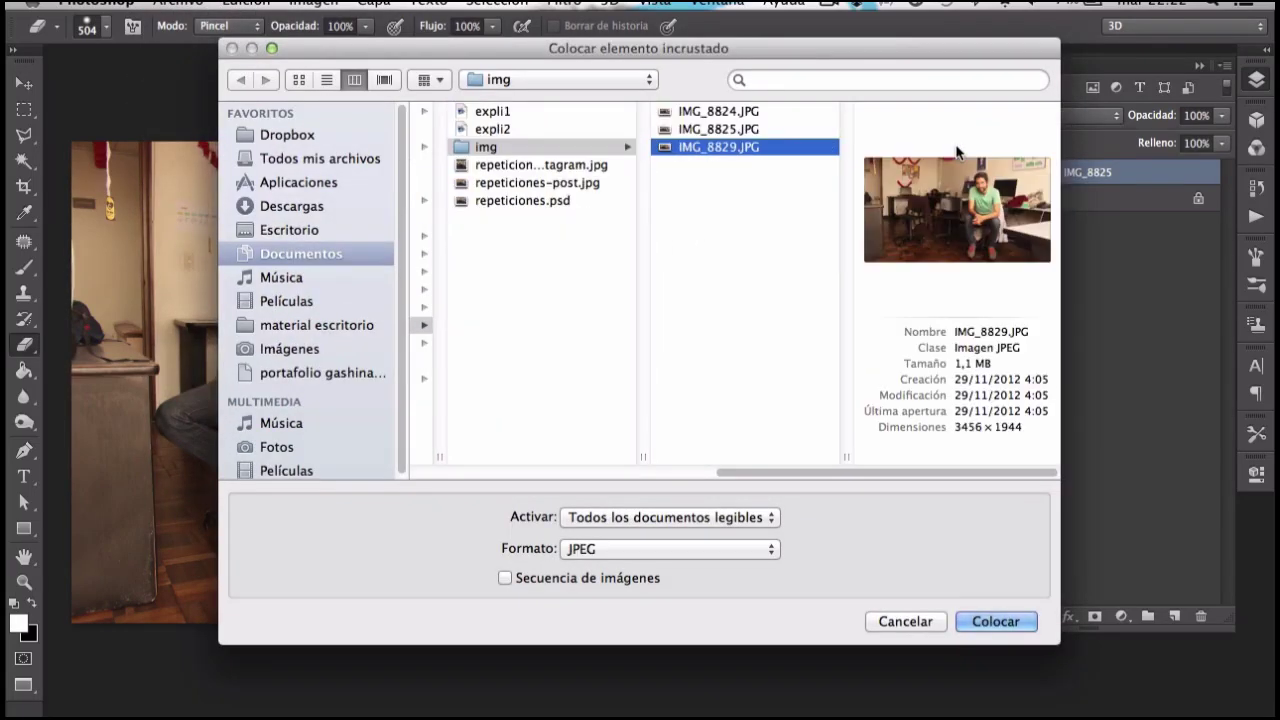
key("space")
key("space")
left_click(995, 621)
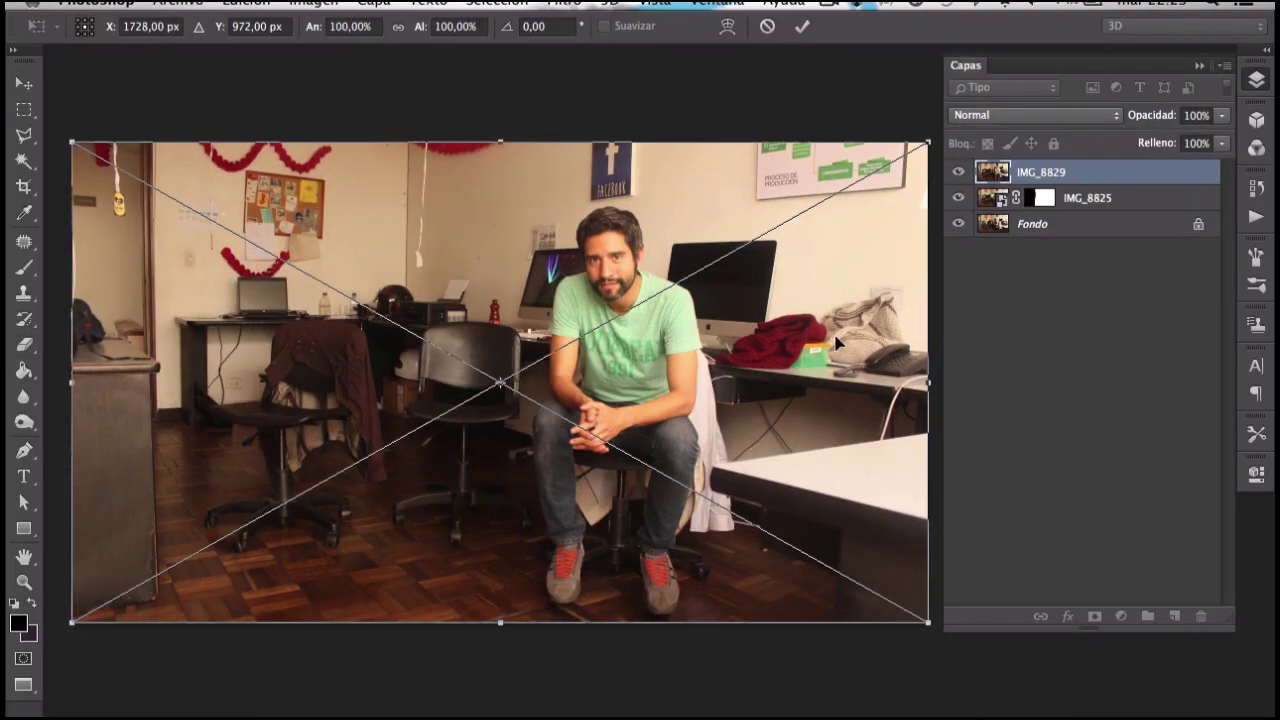
key("Return")
- Add a layer mask to IMG_8829 and set the eraser brush to 800 px
key("e")
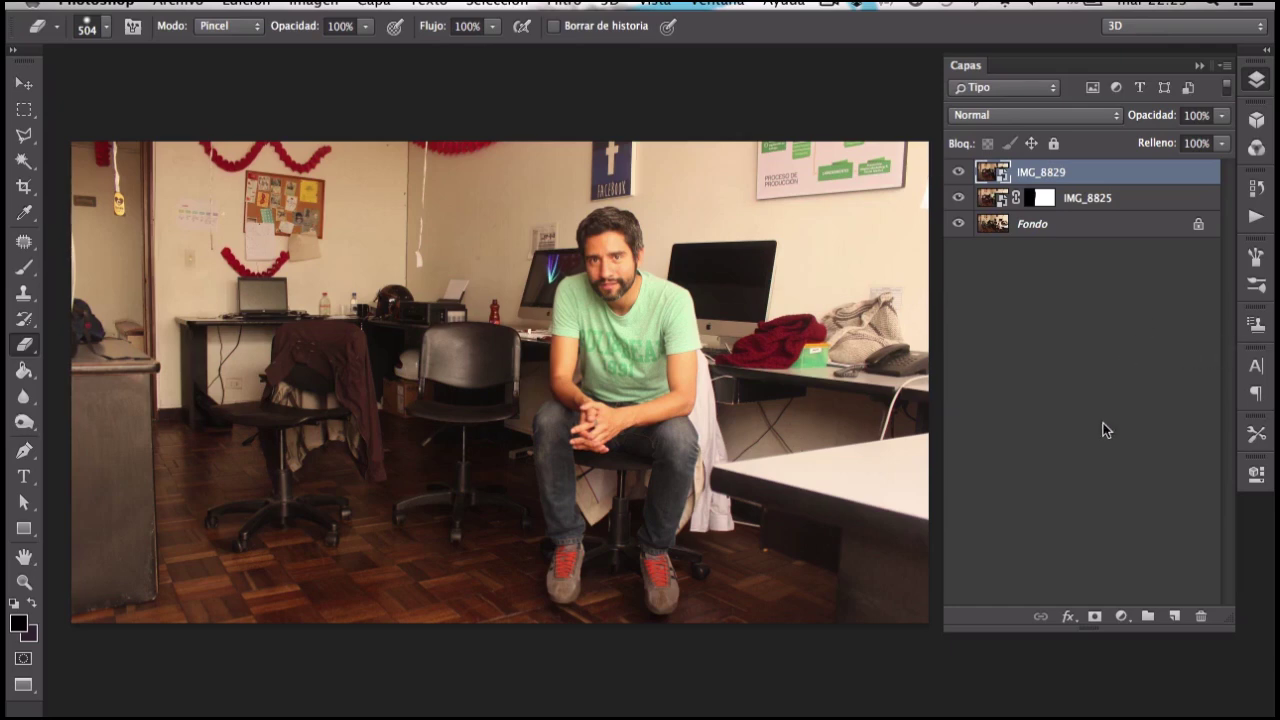
left_click(1094, 616)
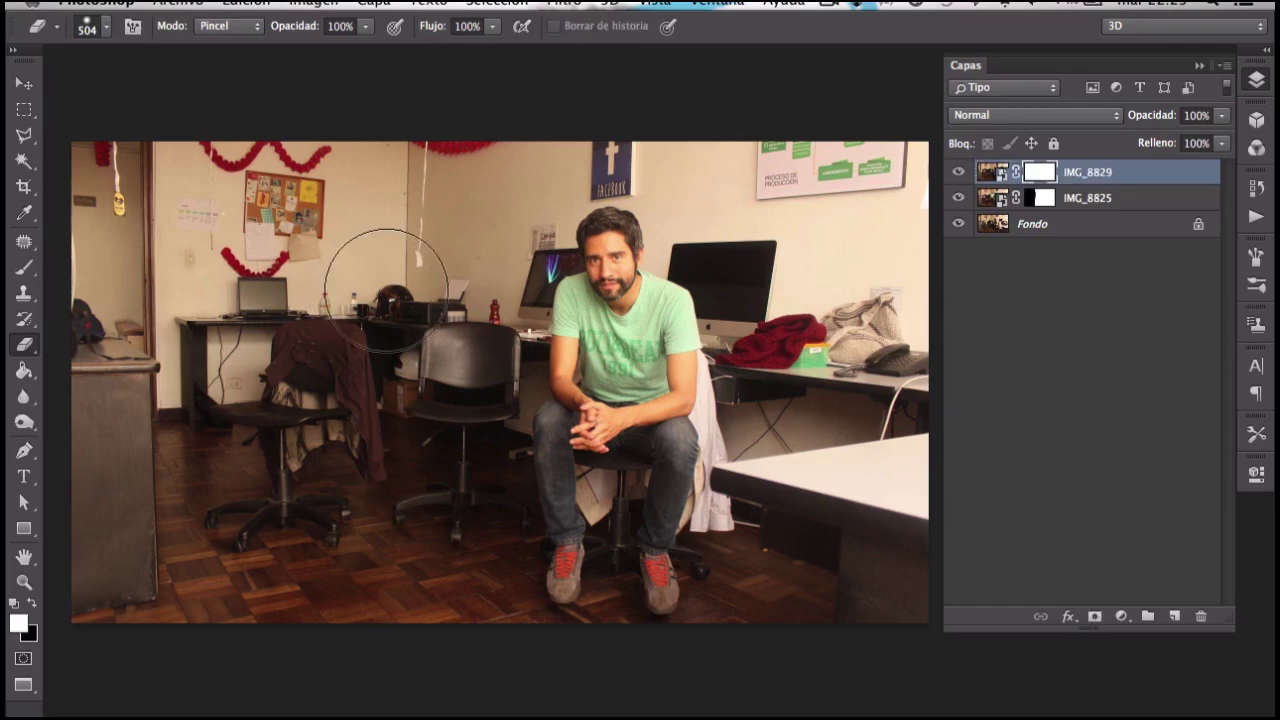
right_click(381, 275)
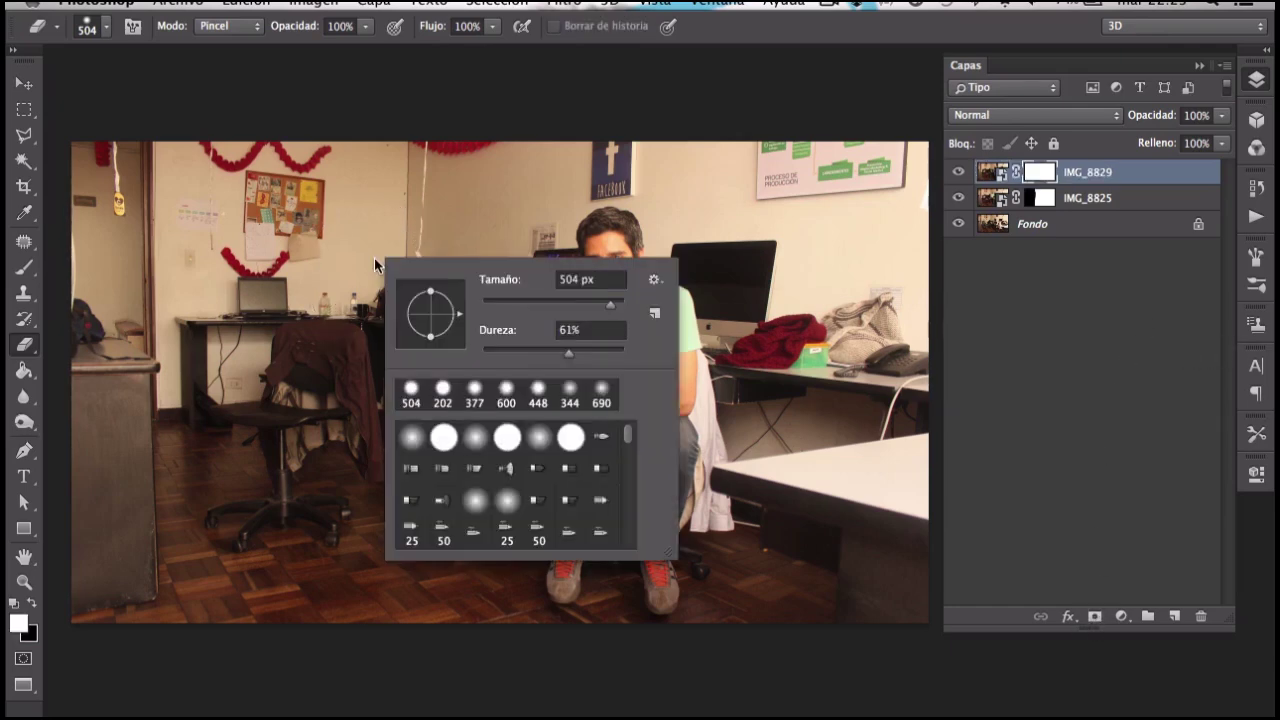
left_click(600, 280)
type("800")
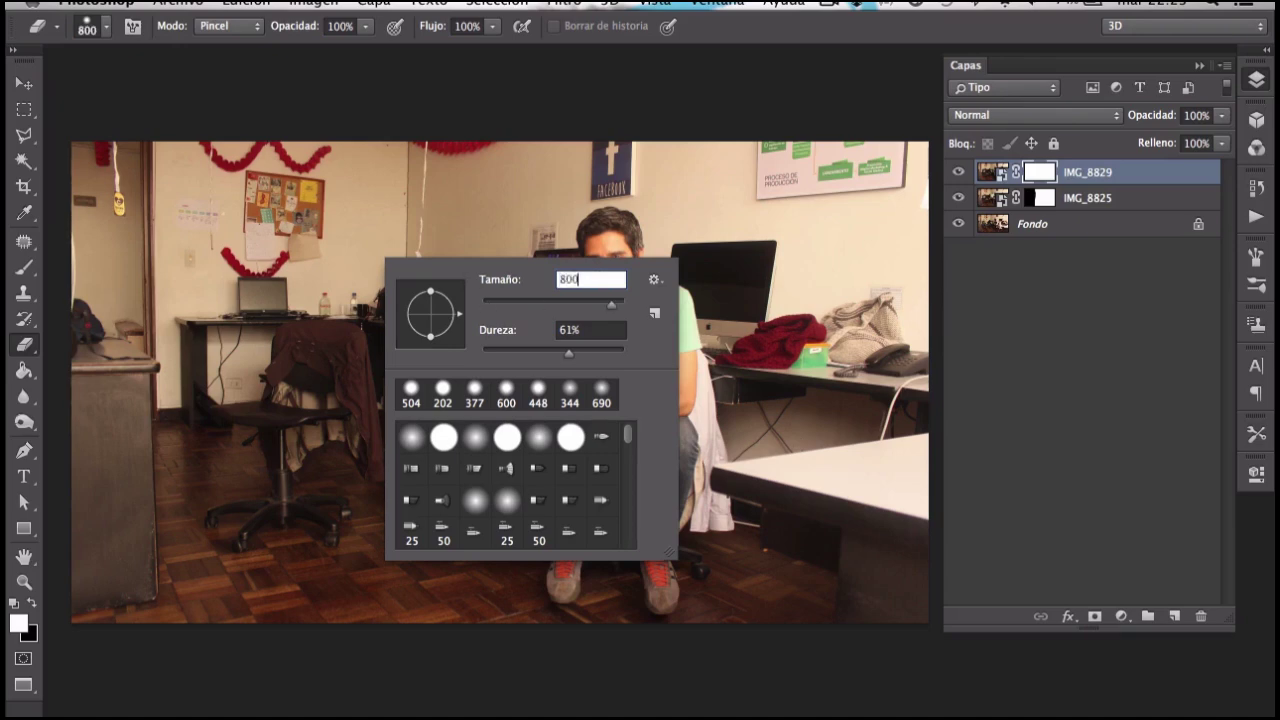
key("Return")
- Reveal the left and middle seated men, undo a stray stroke, and switch to a 414 px black brush
left_click_drag(160, 130, 268, 640)
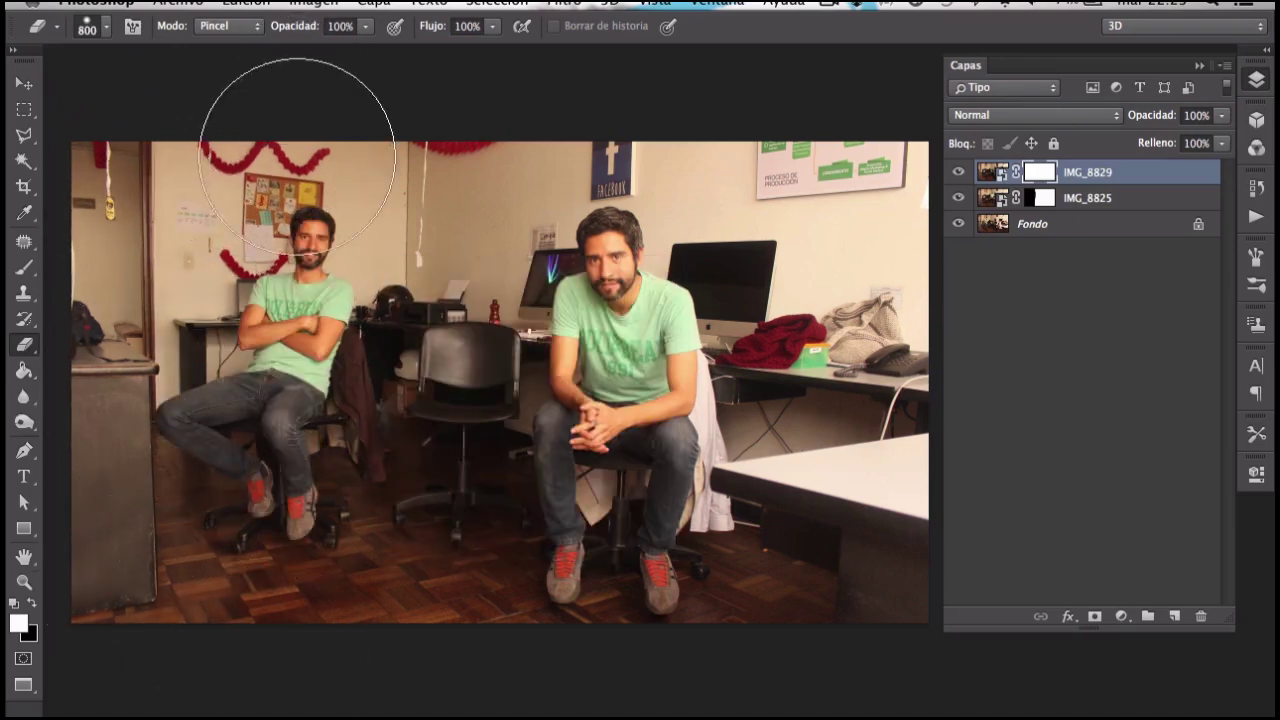
mouse_move(410, 280)
left_mouse_down()
mouse_move(429, 406)
mouse_move(420, 328)
mouse_move(451, 266)
mouse_move(449, 377)
mouse_move(520, 623)
mouse_move(543, 529)
mouse_move(509, 428)
mouse_move(530, 620)
left_mouse_up()
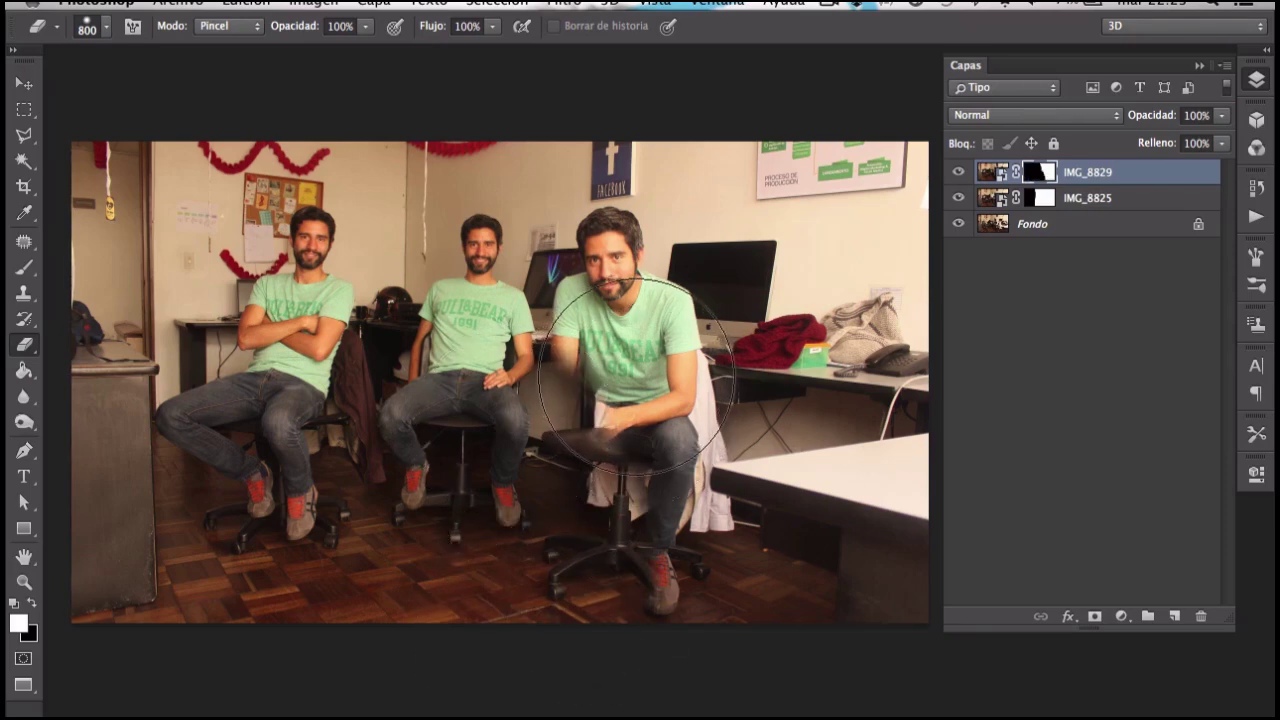
left_click(652, 375)
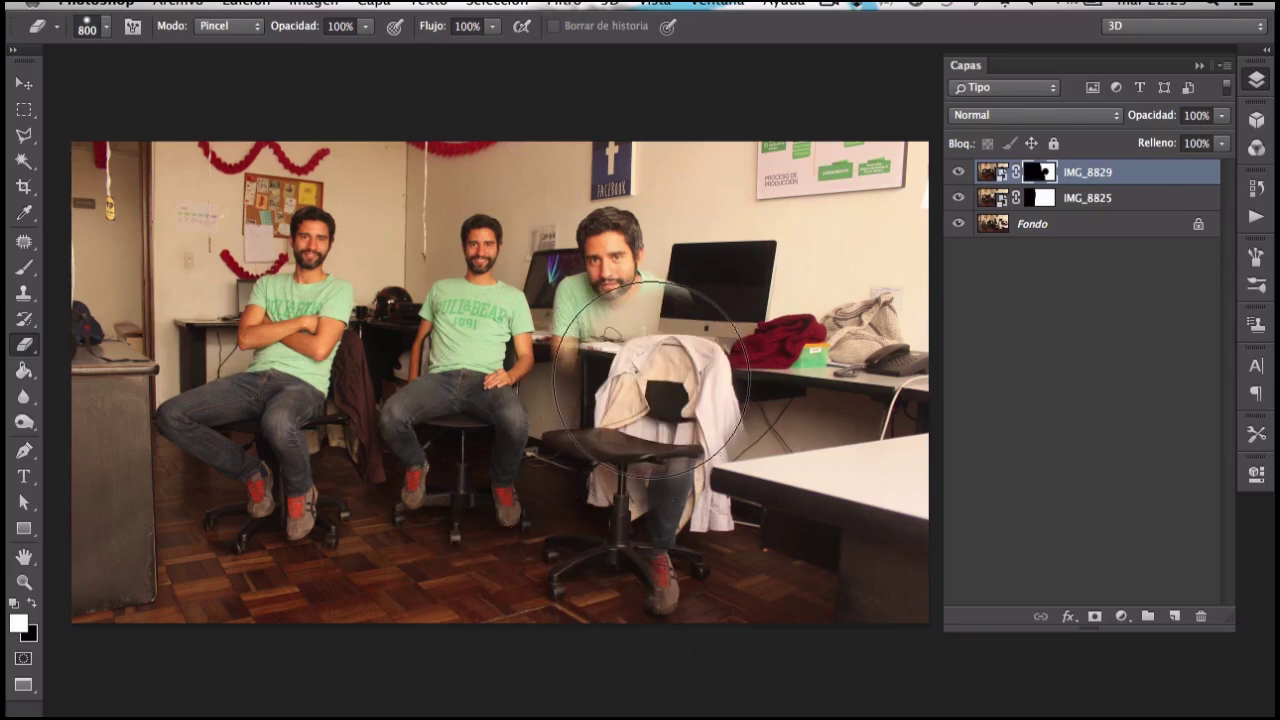
key("ctrl+z")
left_click_drag(660, 405, 627, 405)
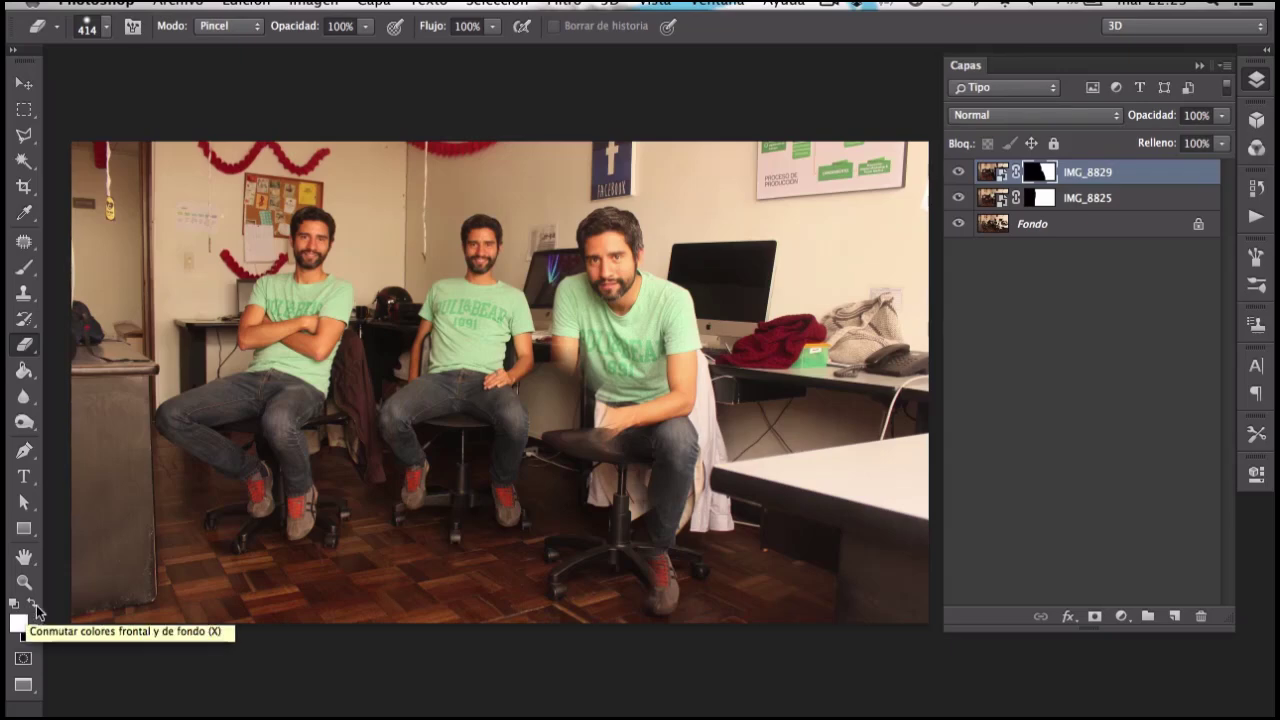
left_click(33, 607)
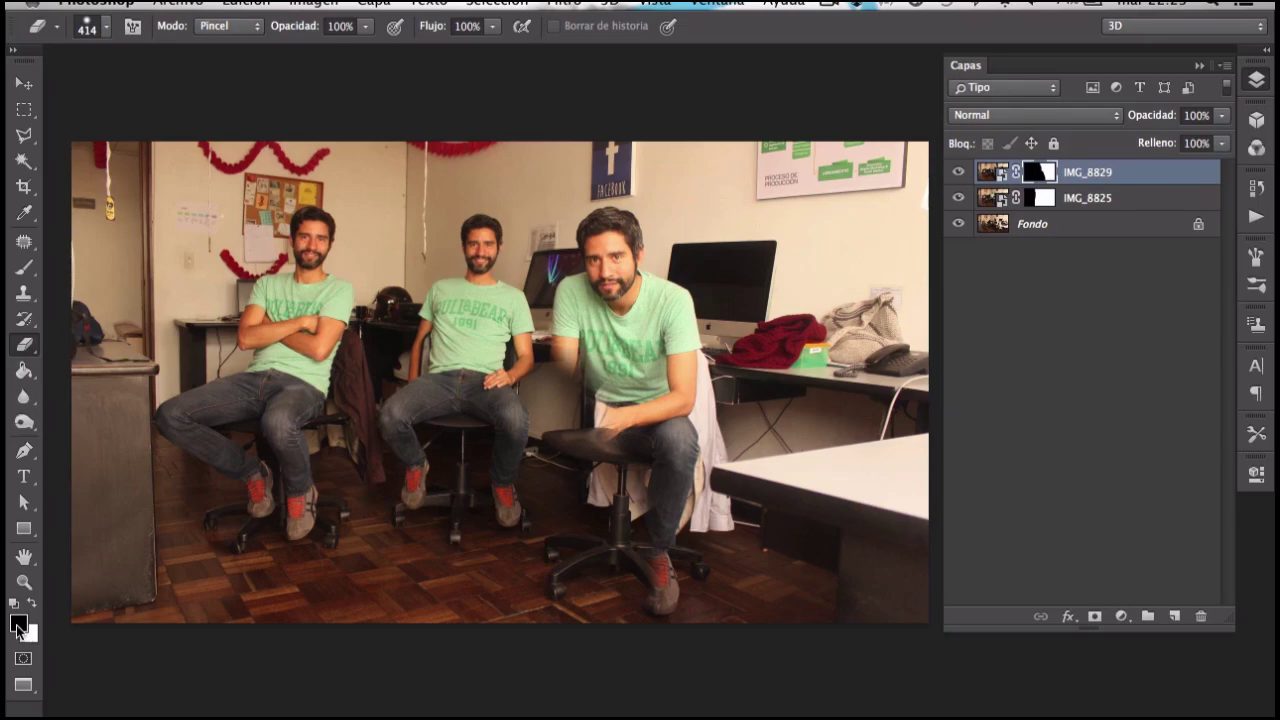
- Zoom in on the front man and restore his clasped hands, other leg and shoe
key("super+space")
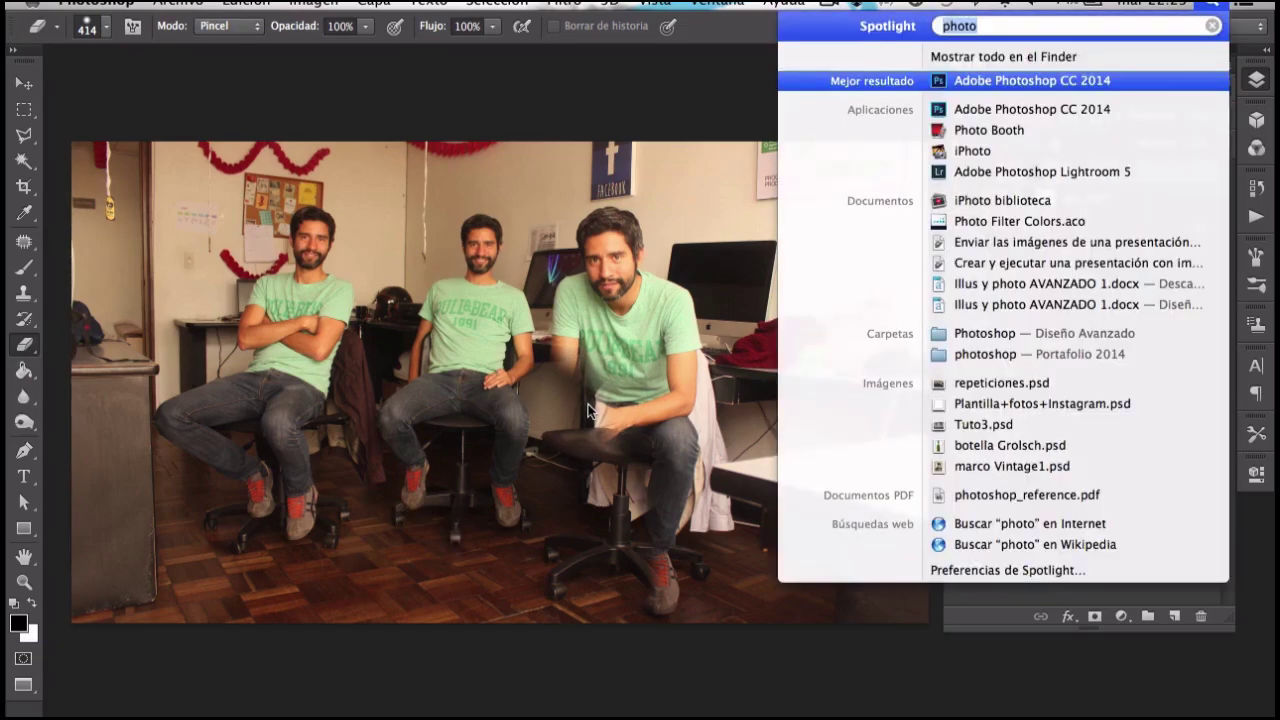
key("super+space")
left_click(590, 408)
left_click(590, 408)
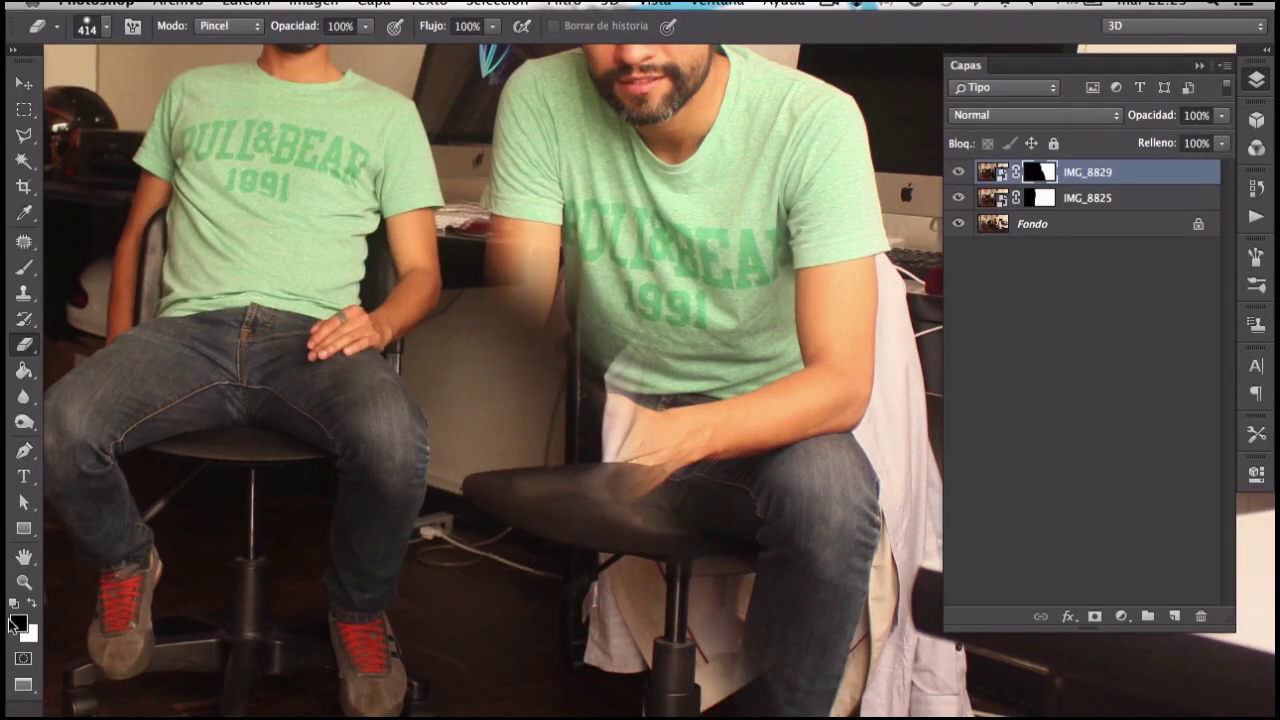
mouse_move(749, 271)
left_mouse_down()
mouse_move(700, 475)
mouse_move(651, 314)
left_mouse_up()
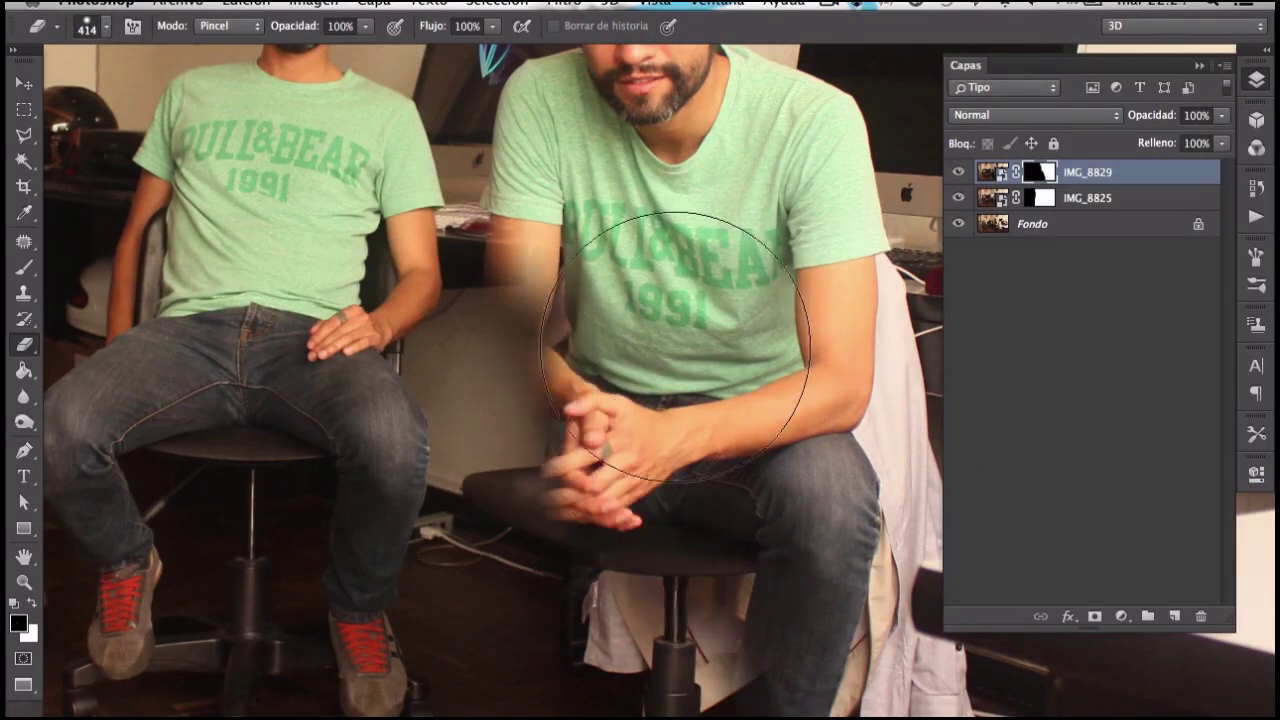
key("Tab")
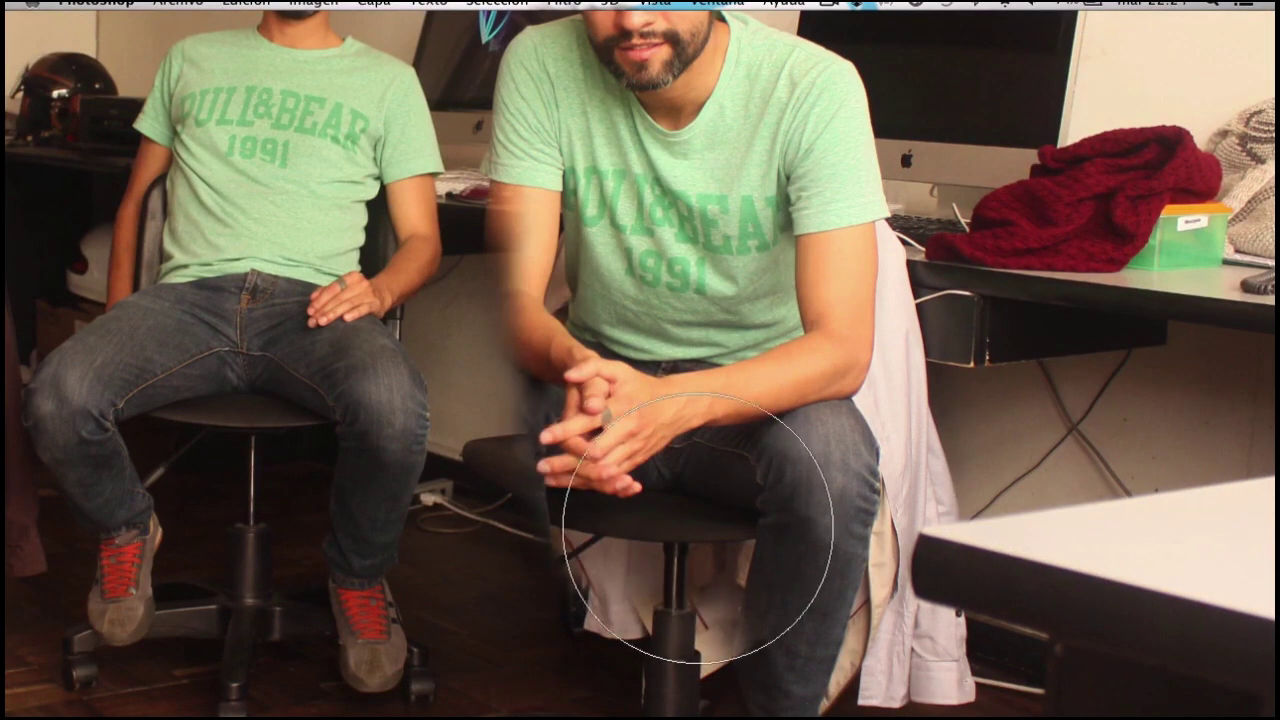
scroll(690, 495, "down", 5)
mouse_move(722, 480)
left_mouse_down()
mouse_move(737, 400)
mouse_move(629, 514)
mouse_move(780, 529)
mouse_move(629, 309)
mouse_move(720, 280)
left_mouse_up()
- Set the brush to 169 px with 89% hardness and restore the left leg up to the knee
right_click(722, 276)
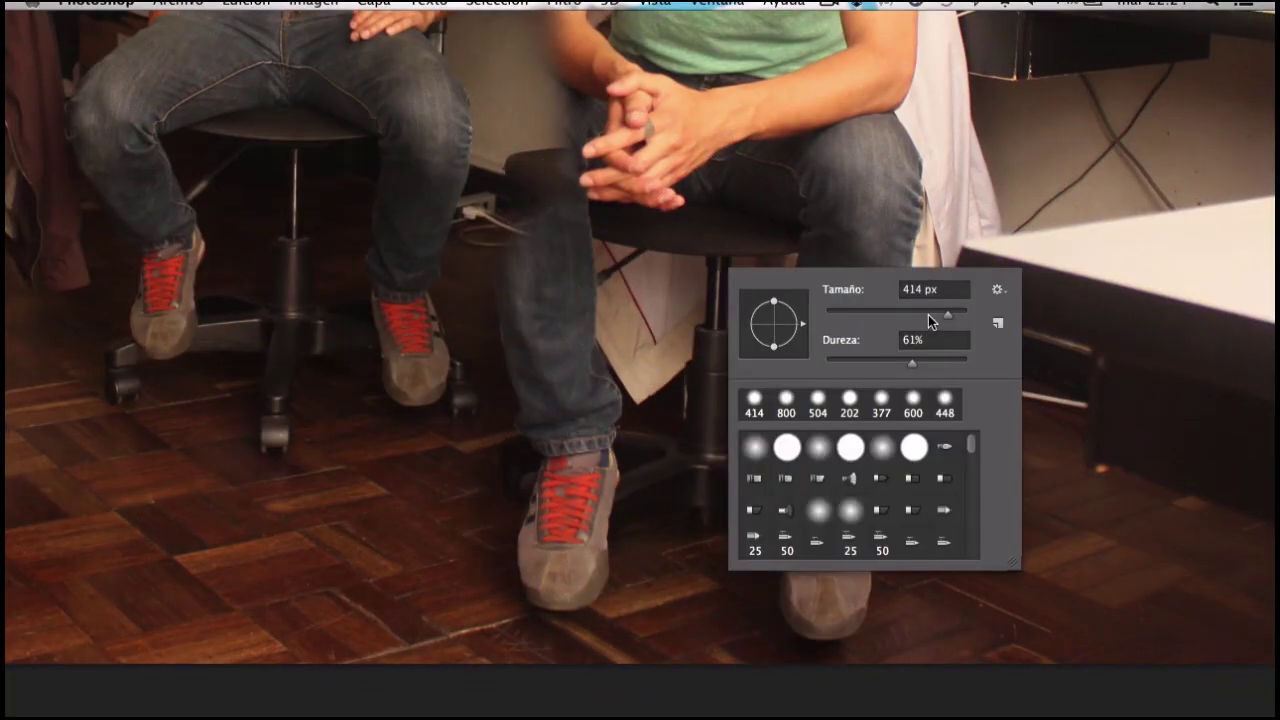
left_click(924, 313)
left_click(950, 362)
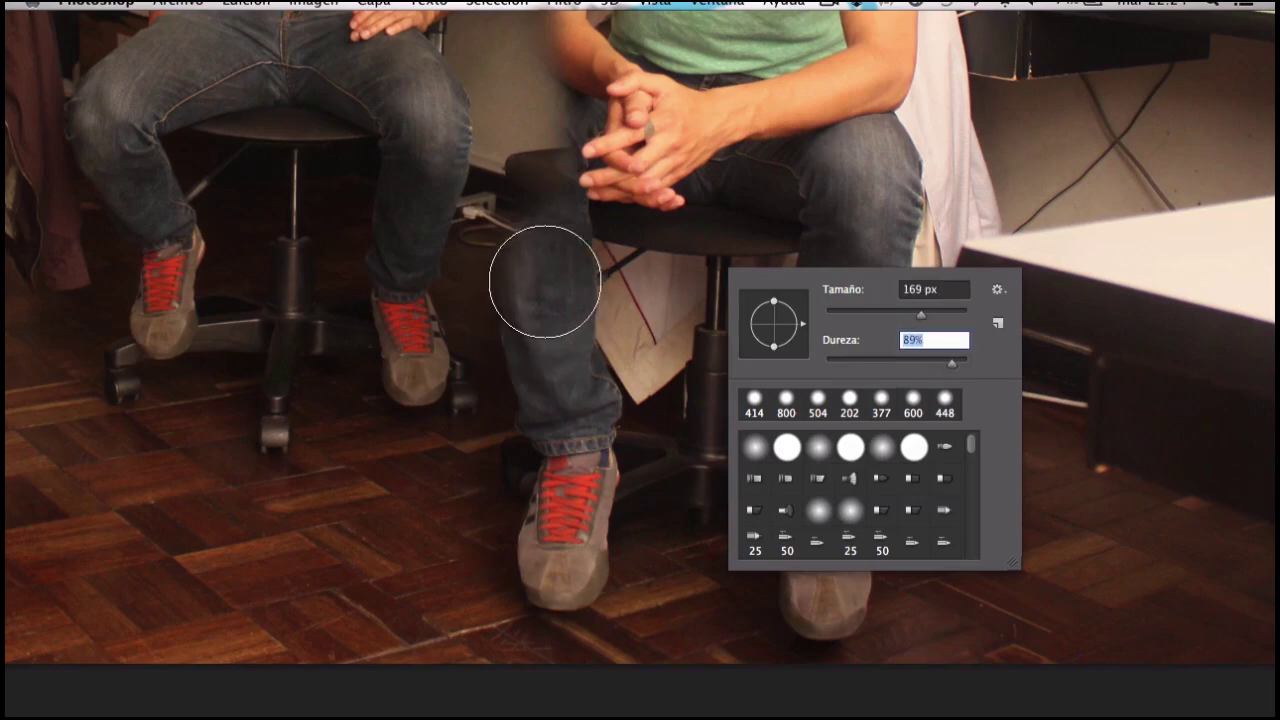
key("Return")
mouse_move(537, 337)
left_mouse_down()
mouse_move(526, 191)
mouse_move(558, 375)
left_mouse_up()
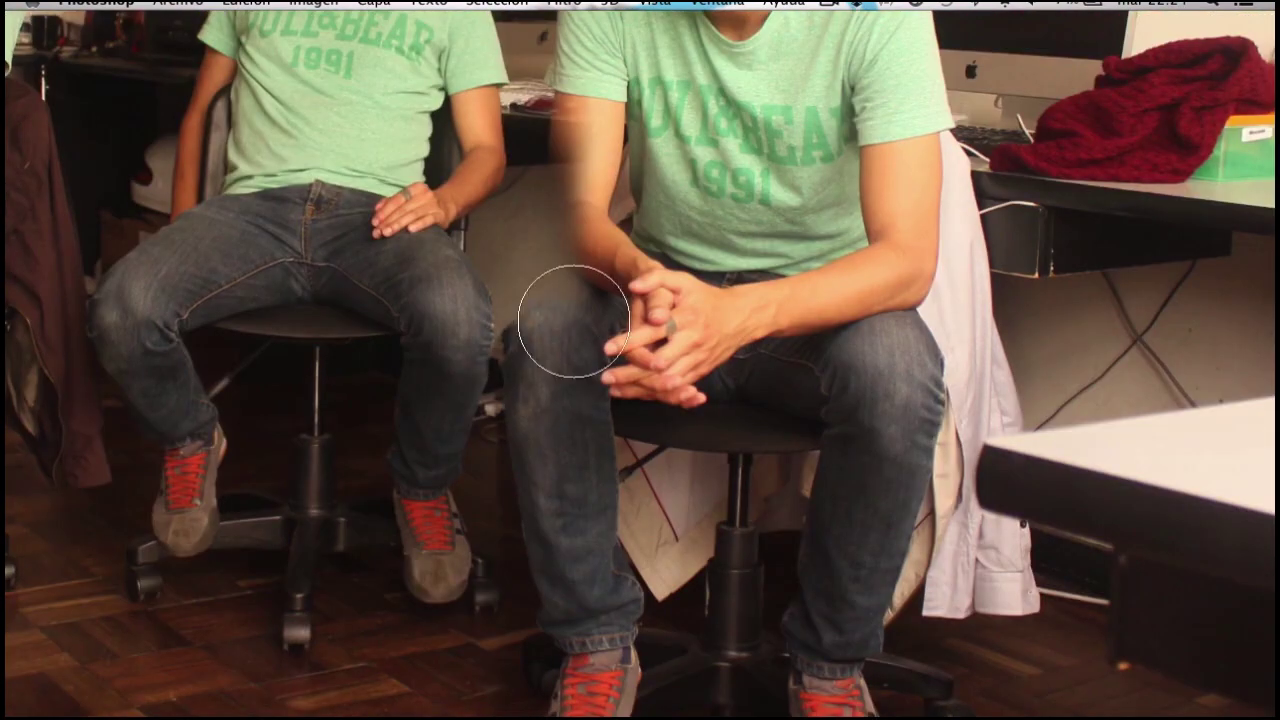
- Lower the brush hardness to 53% and fit the whole composite in the window
mouse_move(586, 217)
left_mouse_down()
mouse_move(590, 420)
mouse_move(620, 170)
mouse_move(590, 330)
mouse_move(599, 390)
left_mouse_up()
right_click(600, 392)
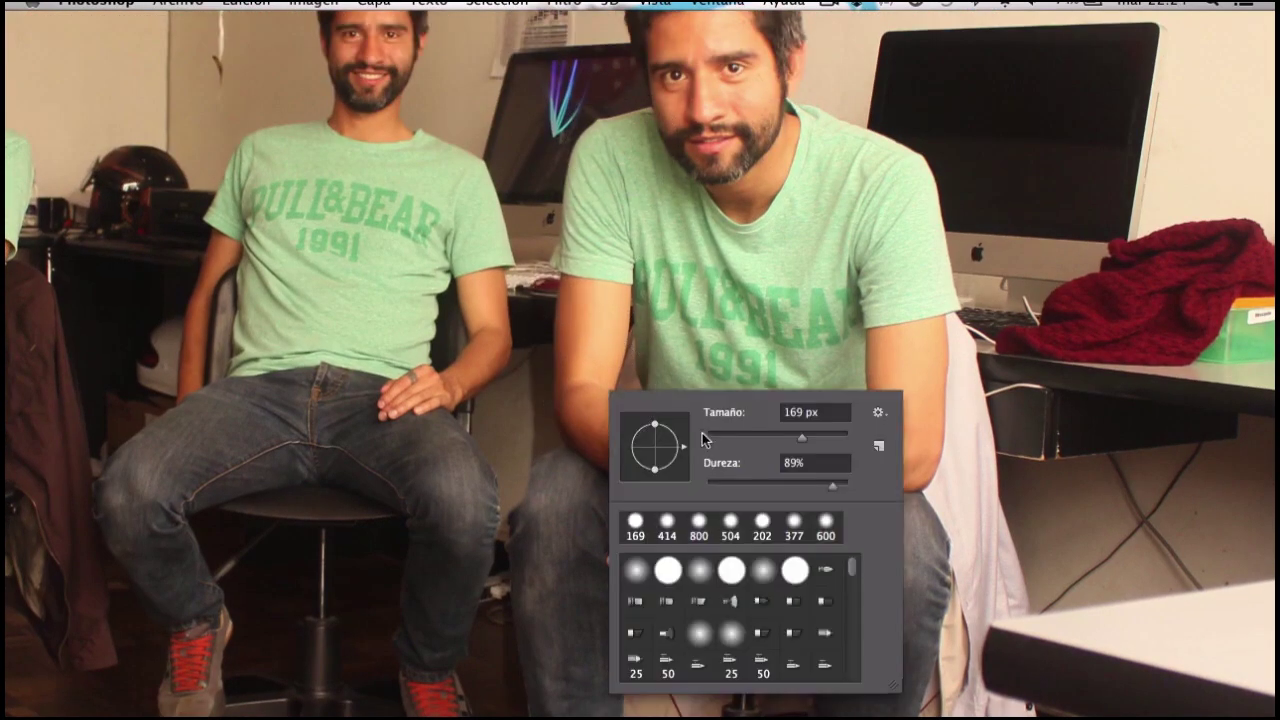
left_click(784, 487)
key("Return")
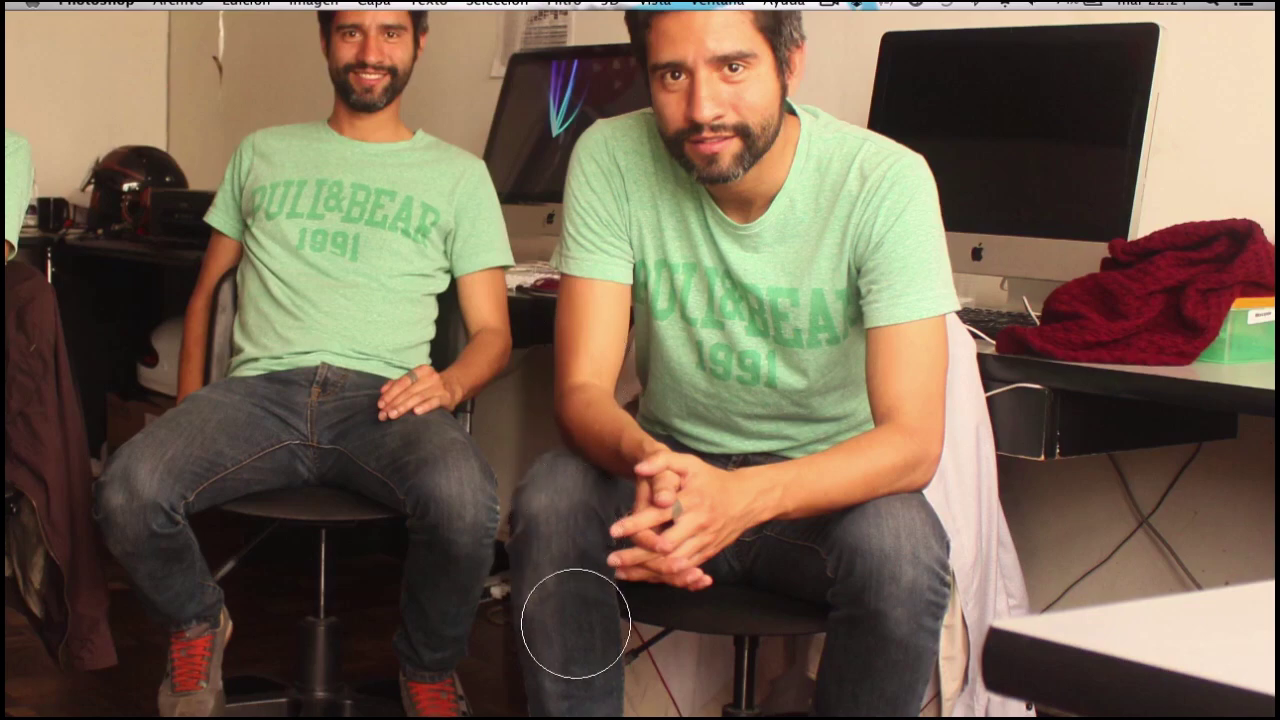
scroll(574, 623, "down", 5)
key("ctrl+0")
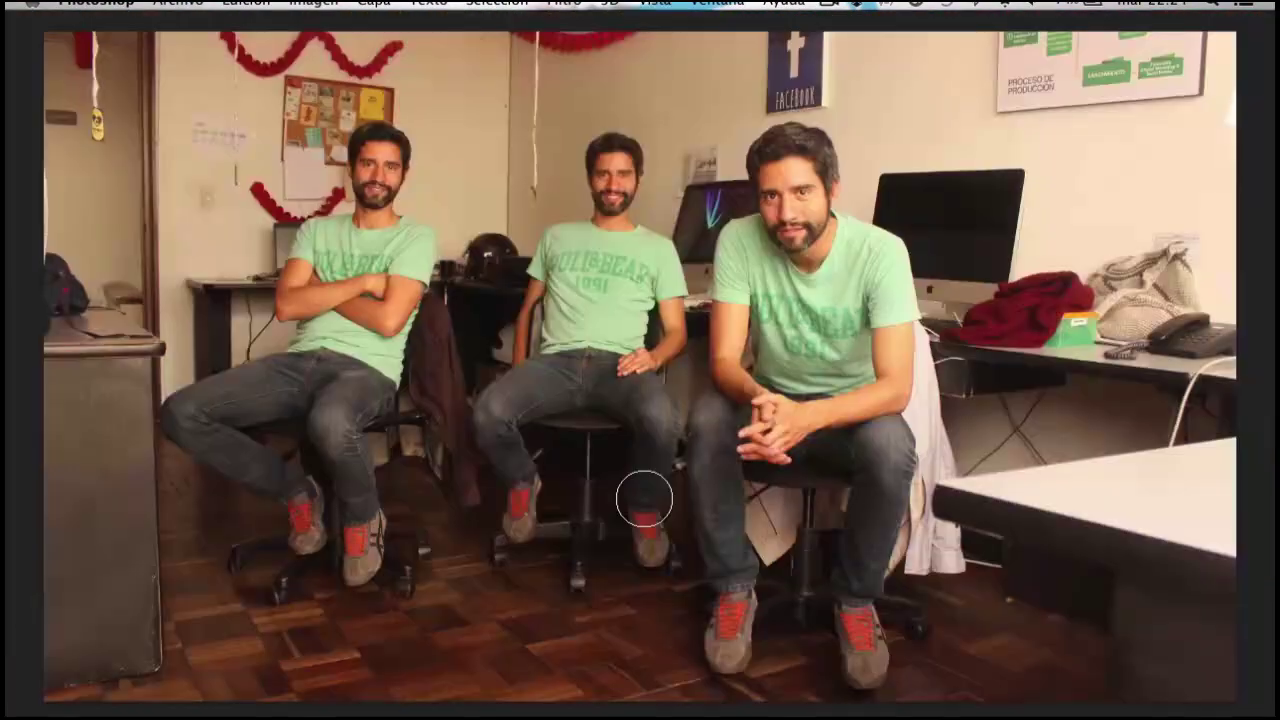